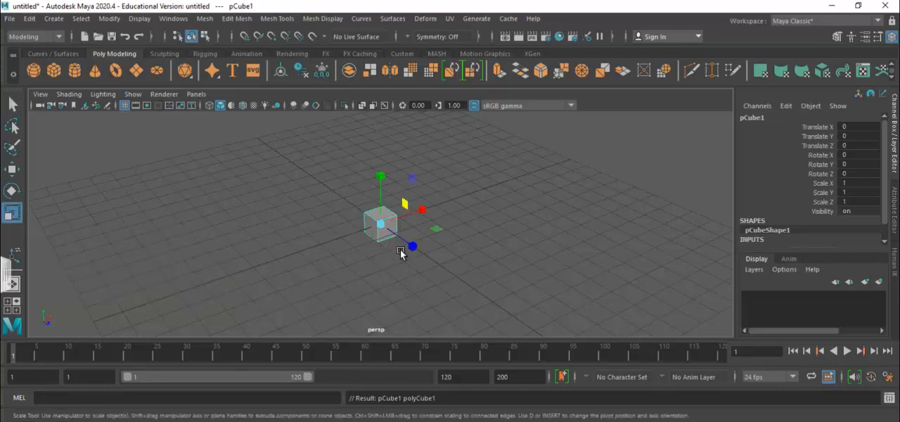
Scale the cube into a flat slab about 7.79 in X and 6.77 in Z, and raise it to about 0.53 in Y.
left_click_drag(421, 211, 696, 185)
left_click_drag(410, 246, 661, 419)
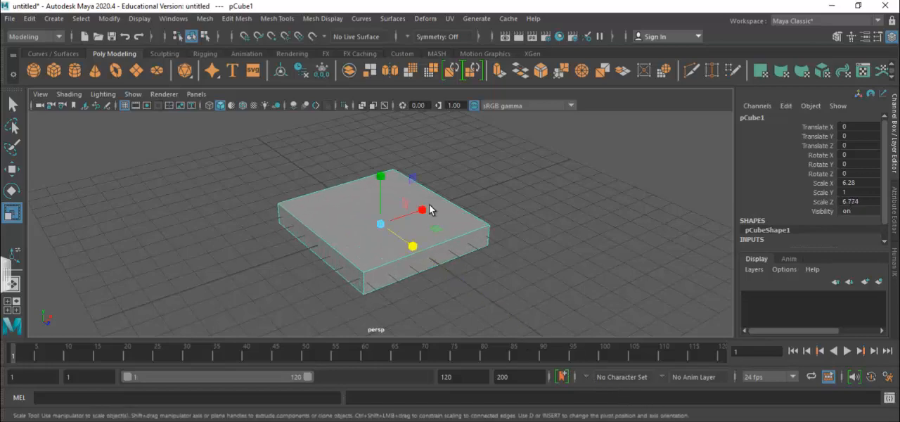
left_click_drag(420, 210, 365, 225)
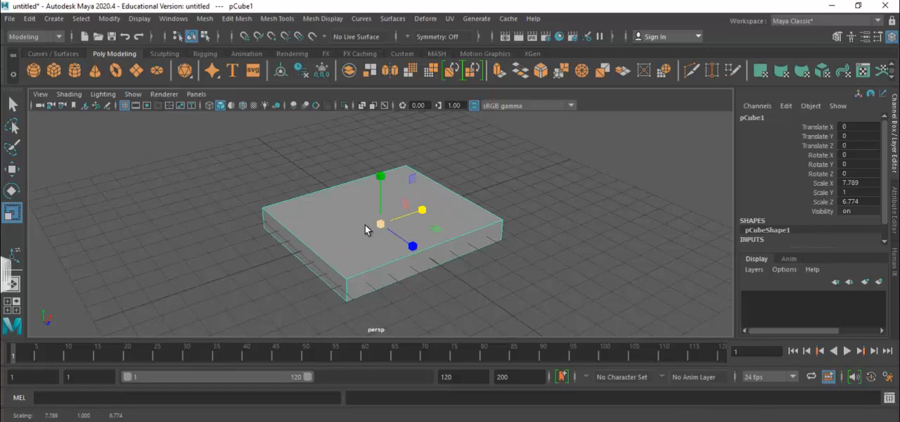
left_click(12, 169)
left_click_drag(382, 171, 380, 161)
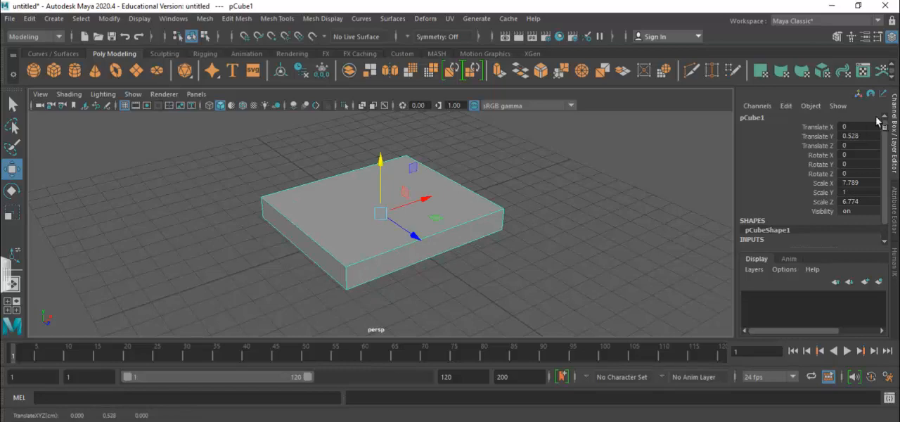
Set the slab's width and depth subdivisions to 3 in its polyCube1 inputs and keep the slab selected.
left_click(895, 135)
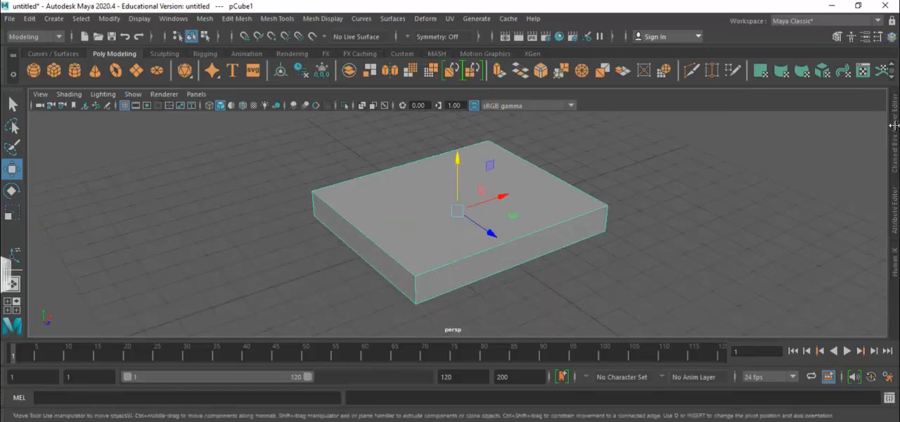
left_click(895, 127)
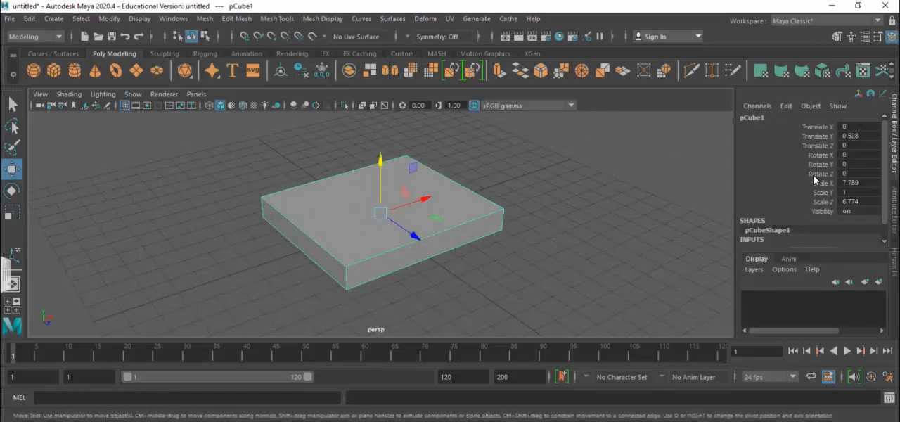
scroll(816, 179, "down", 1)
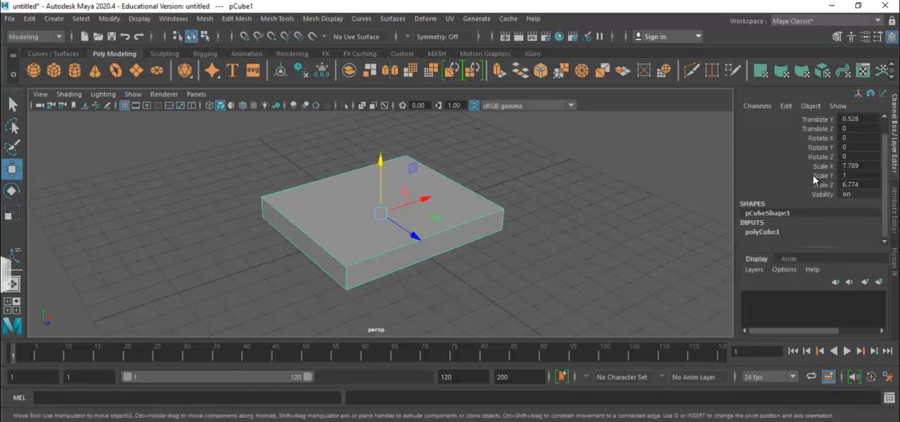
left_click(768, 232)
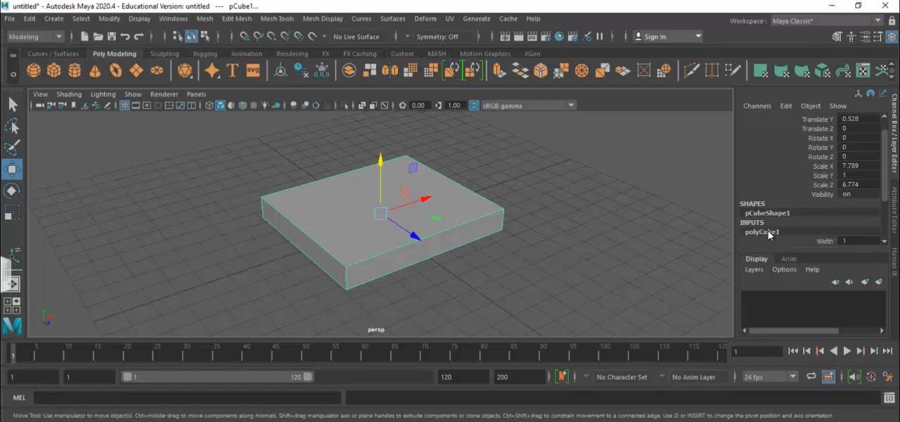
scroll(813, 203, "down", 3)
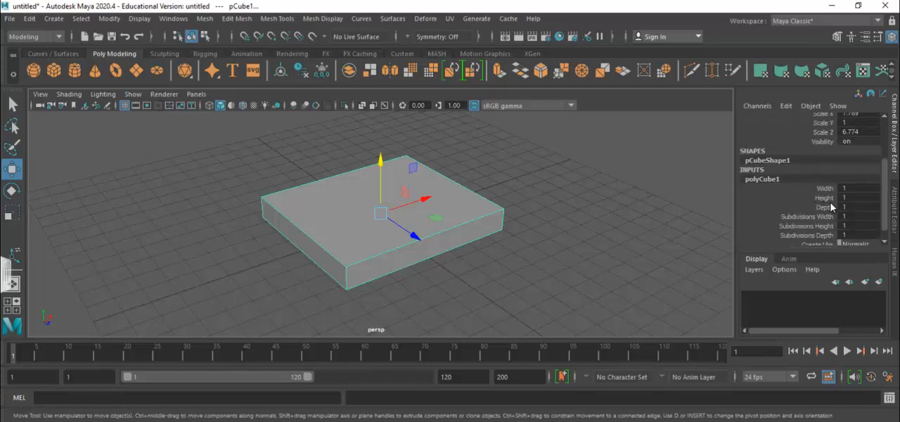
scroll(832, 206, "down", 1)
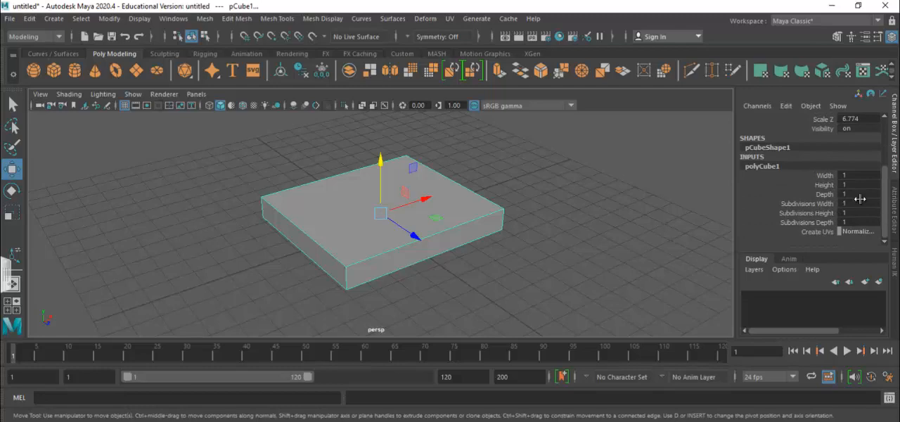
left_click(853, 203)
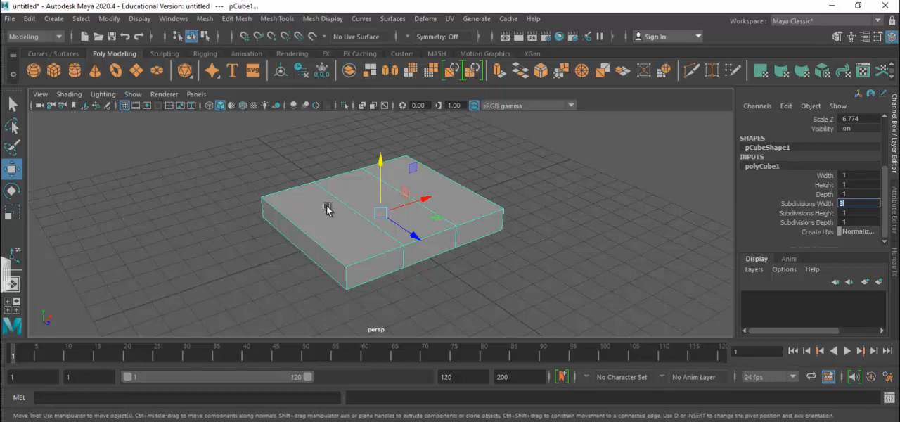
left_click(858, 223)
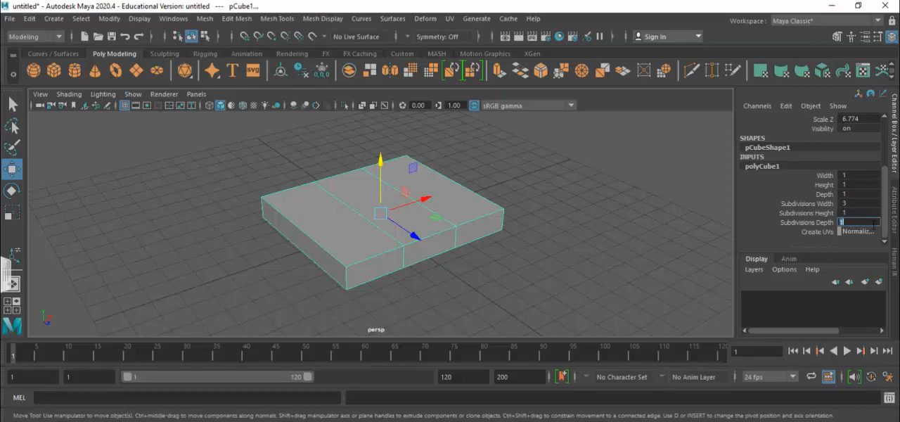
type("3")
key("Return")
left_click(559, 262)
left_click(385, 219)
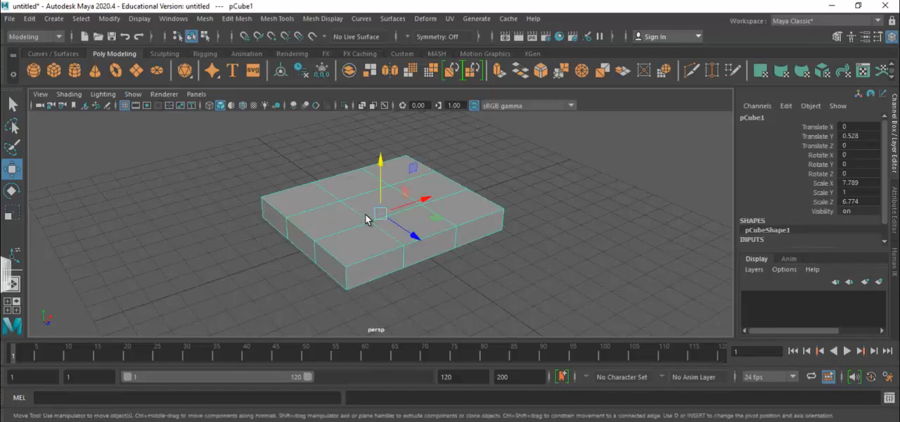
In the top view, move the two inner vertex rows outward to about -2.15 and 2.28 in Z.
key("space")
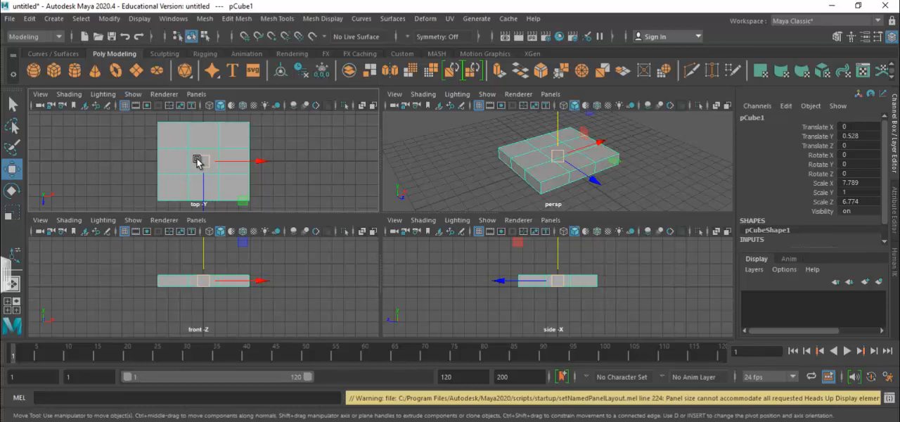
key("space")
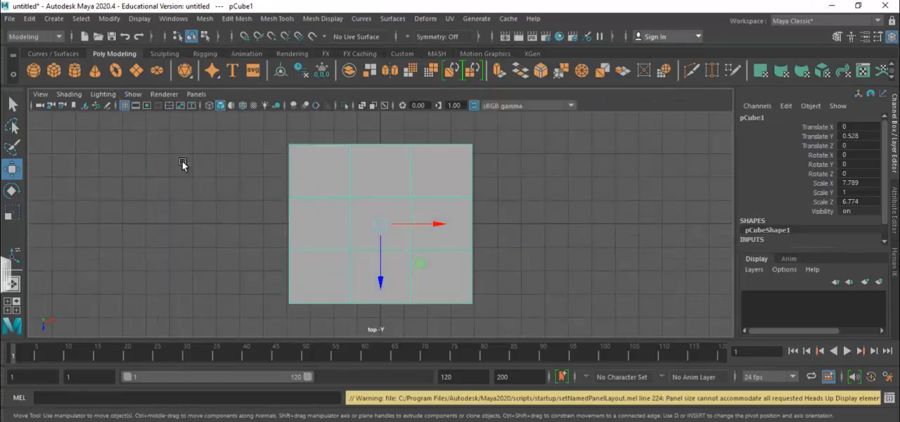
right_click(415, 193)
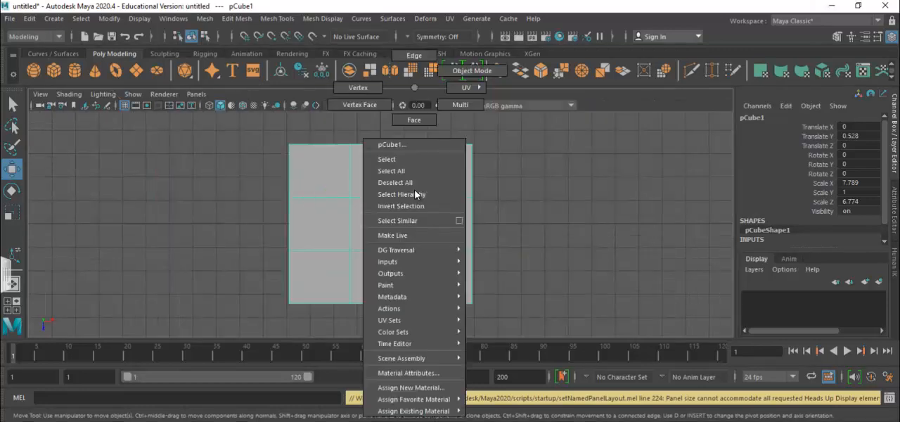
left_click(366, 87)
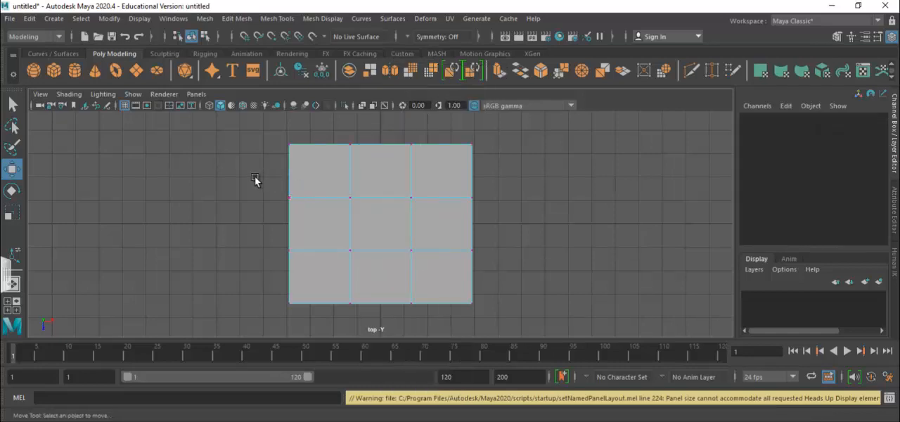
left_click_drag(246, 182, 501, 209)
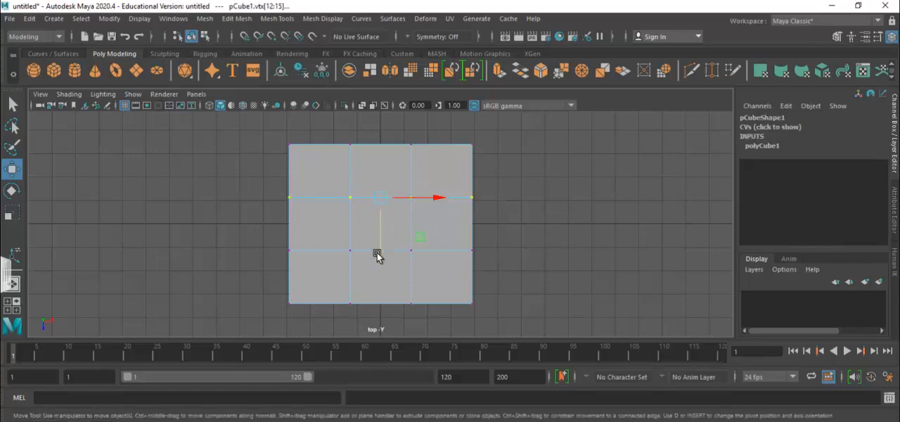
left_click_drag(378, 255, 383, 232)
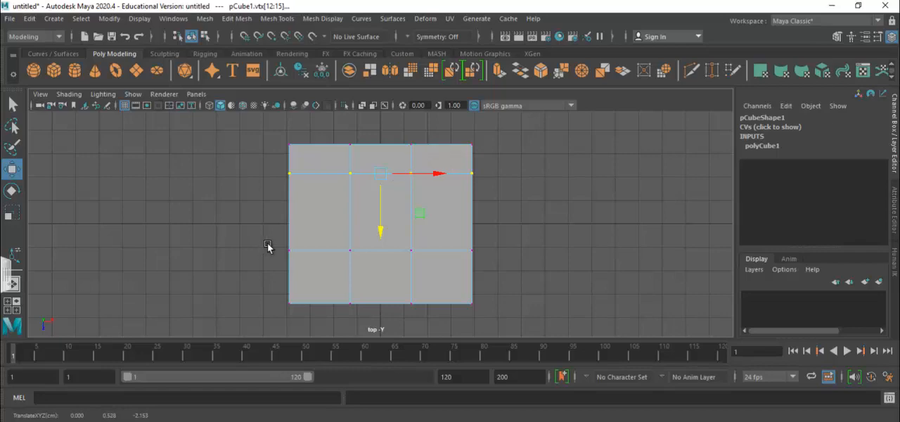
left_click_drag(264, 235, 508, 265)
left_click_drag(376, 308, 385, 339)
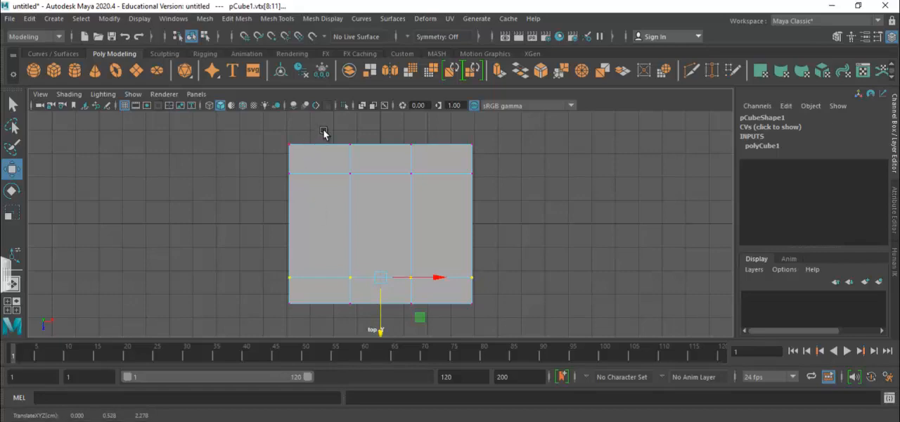
Move the two inner vertex columns outward to about -2.7 and 2.7 in X, near the slab's side edges.
left_click_drag(328, 130, 362, 330)
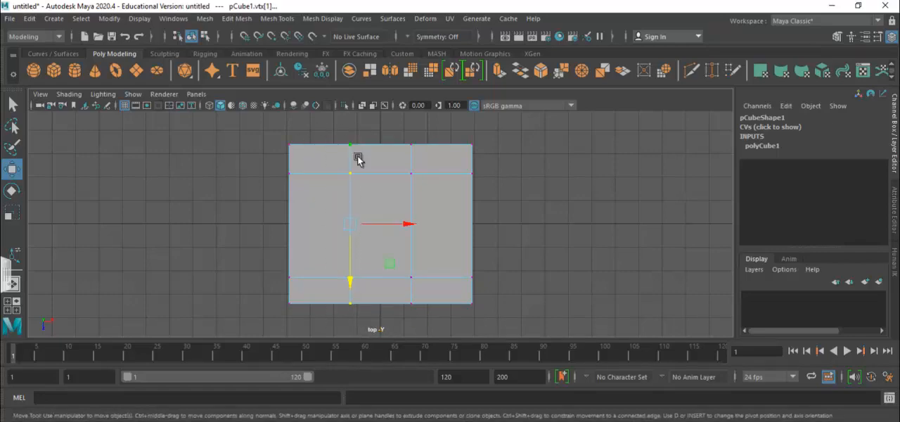
left_click_drag(408, 227, 375, 225)
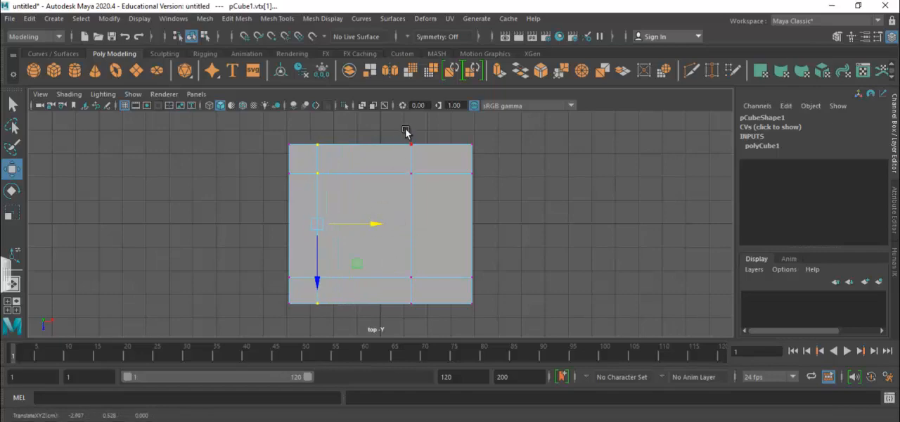
left_click_drag(399, 133, 426, 317)
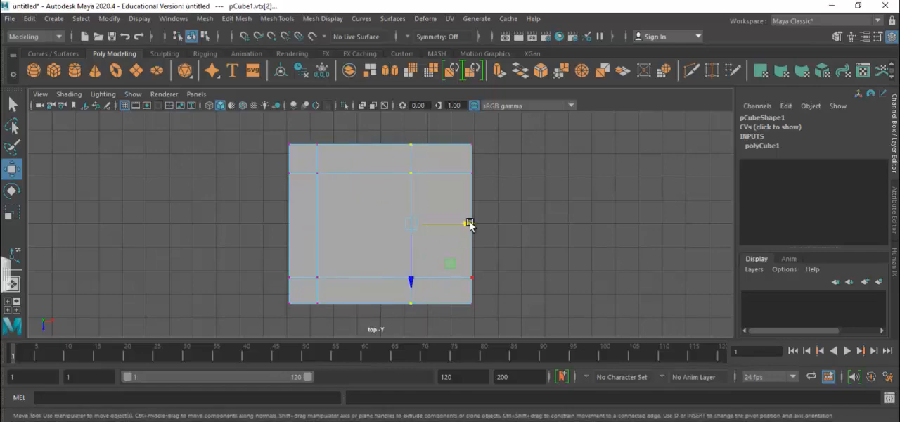
left_click_drag(468, 223, 500, 225)
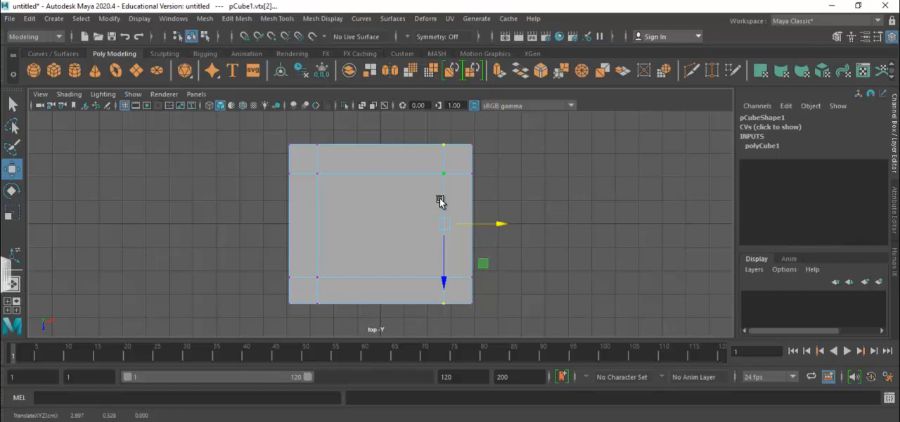
Return to object mode in the perspective view and raise the whole slab to about 4.23 in Y.
key("space")
key("space")
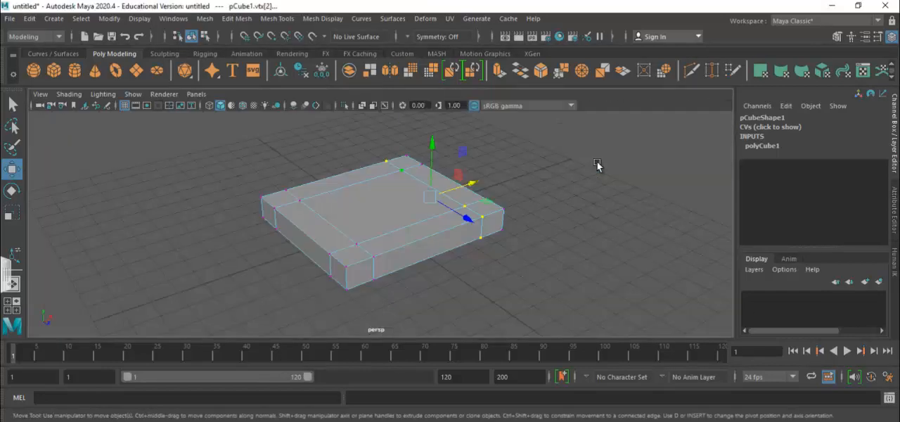
right_click(395, 211)
left_click(451, 70)
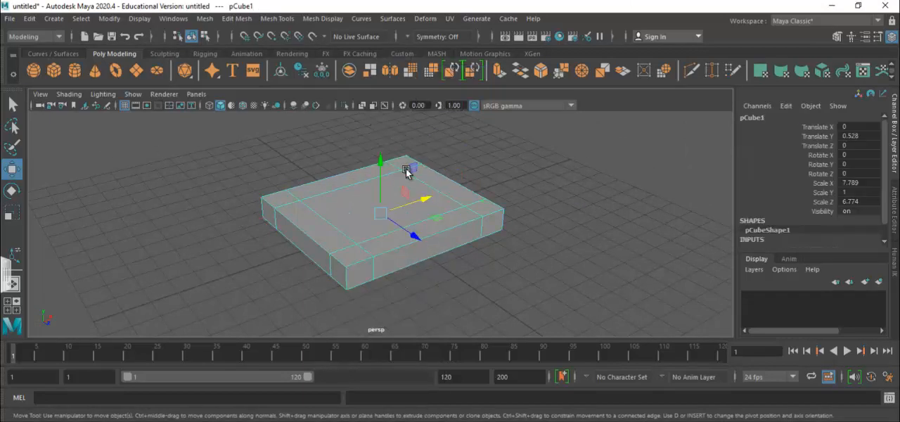
scroll(464, 184, "down", 4)
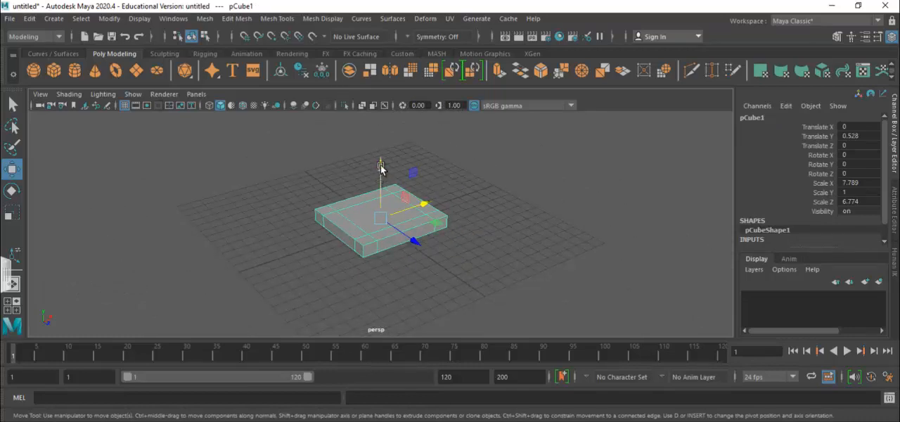
left_click_drag(380, 167, 382, 122)
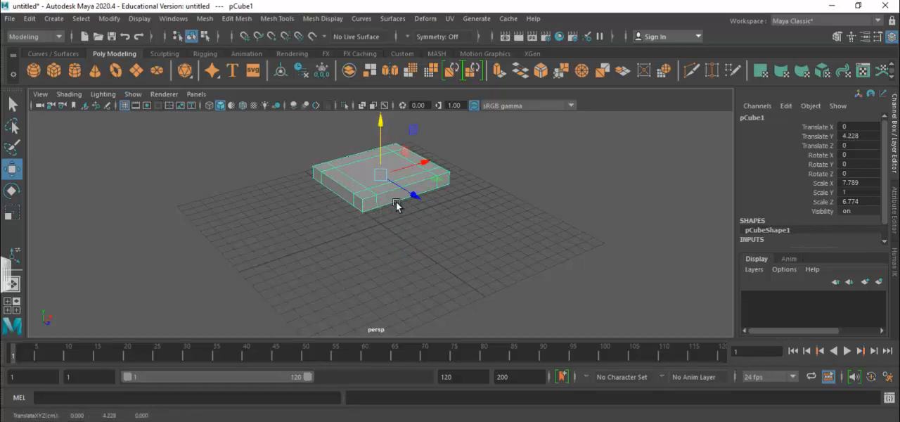
Extrude the four corner faces on the slab's underside downward to about 0.49 in Y to form four legs.
scroll(405, 193, "down", 2)
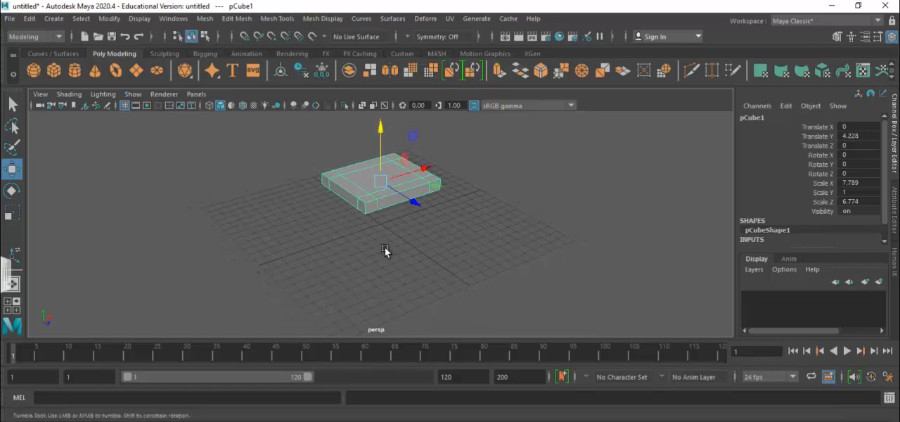
left_click_drag(386, 251, 383, 180, "alt")
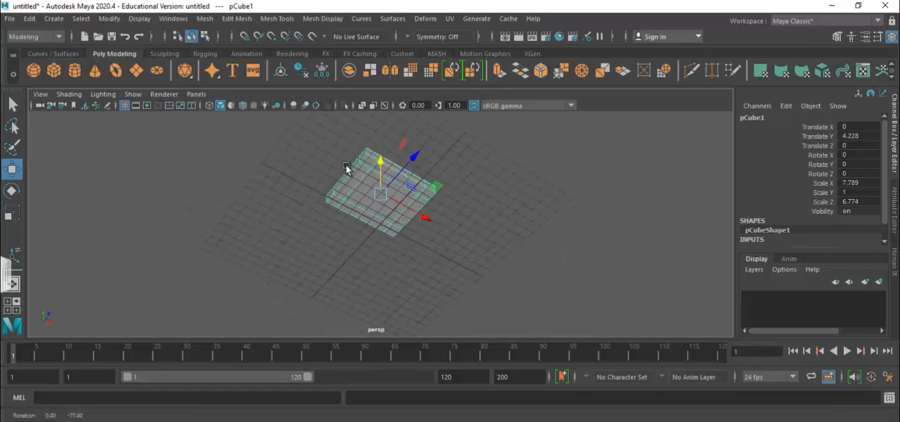
right_click(389, 209)
right_click_drag(389, 210, 374, 124)
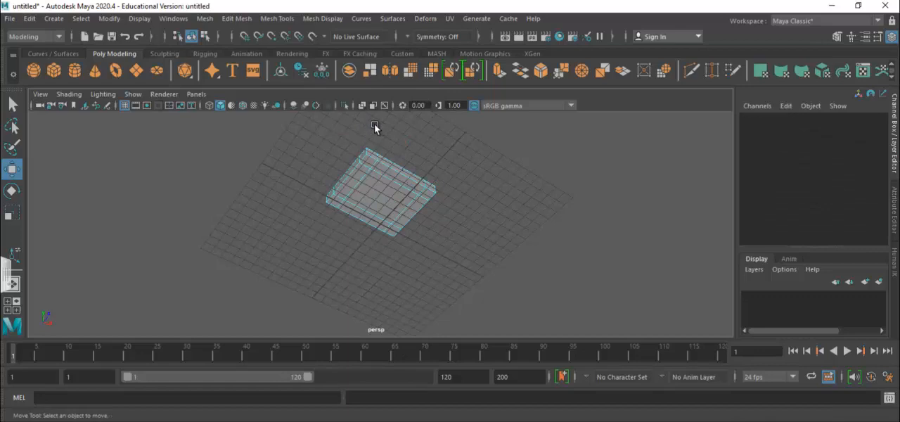
left_click(369, 160)
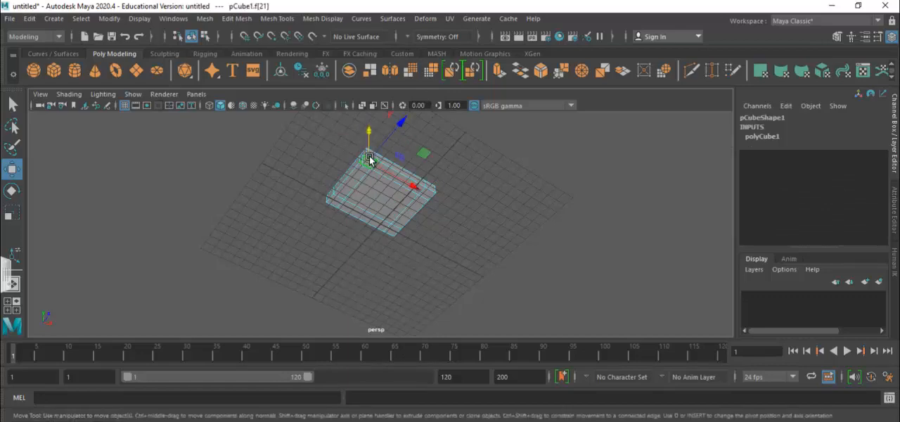
left_click(336, 202, "shift")
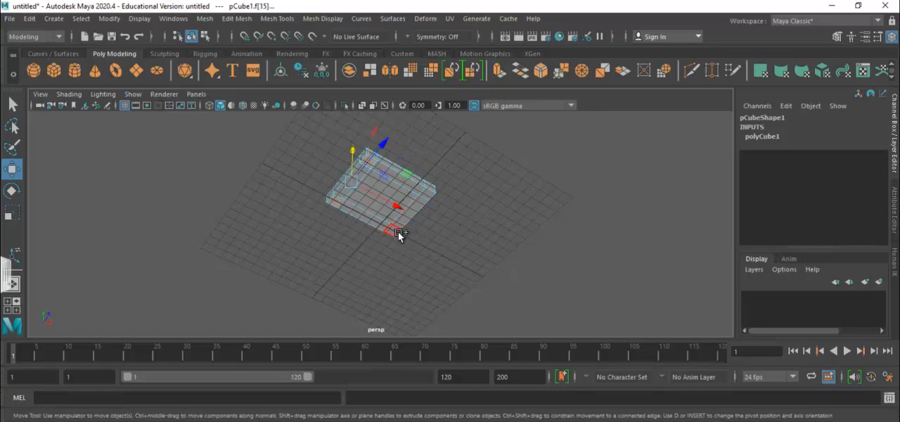
left_click(396, 232, "shift")
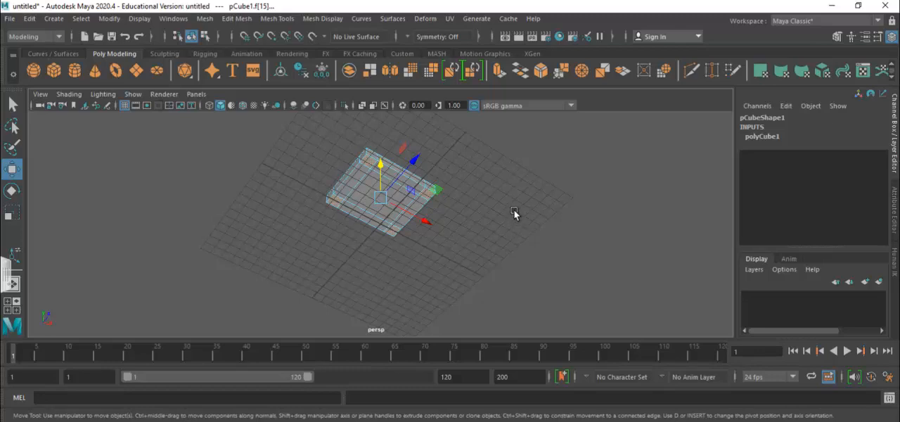
left_click_drag(518, 206, 505, 258, "alt")
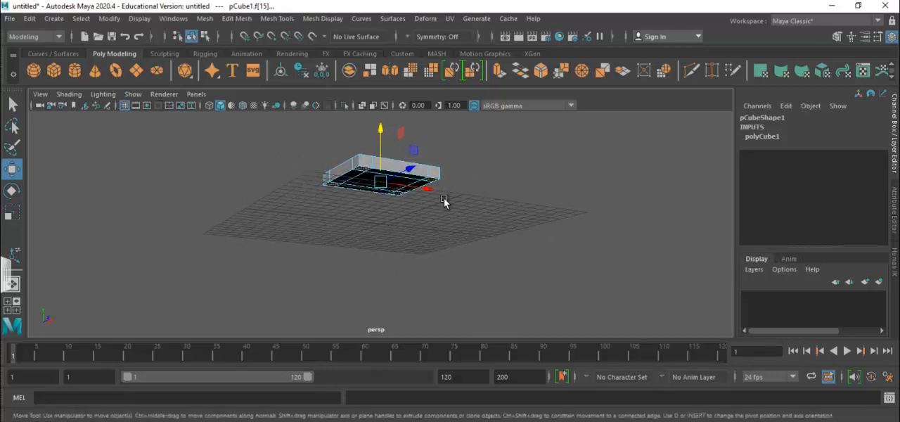
left_click(227, 20)
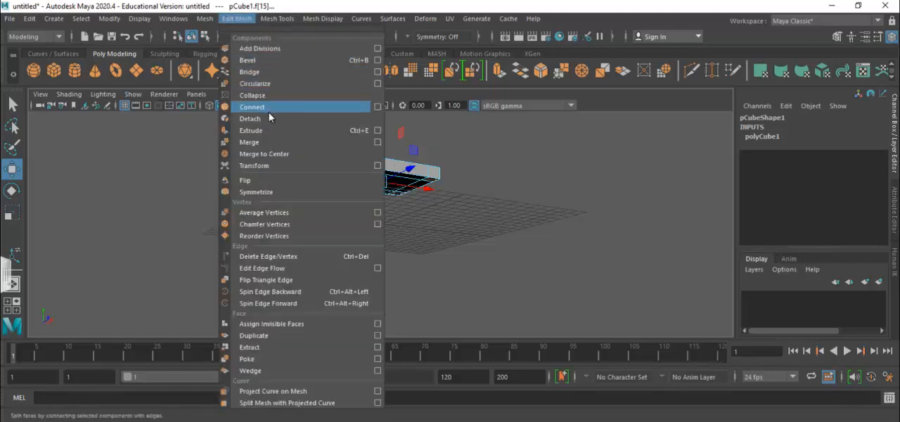
left_click(270, 131)
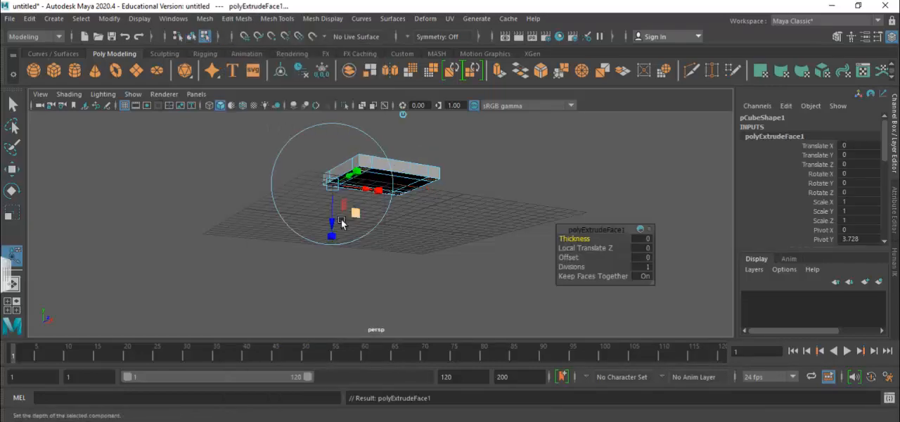
left_click_drag(333, 225, 335, 262)
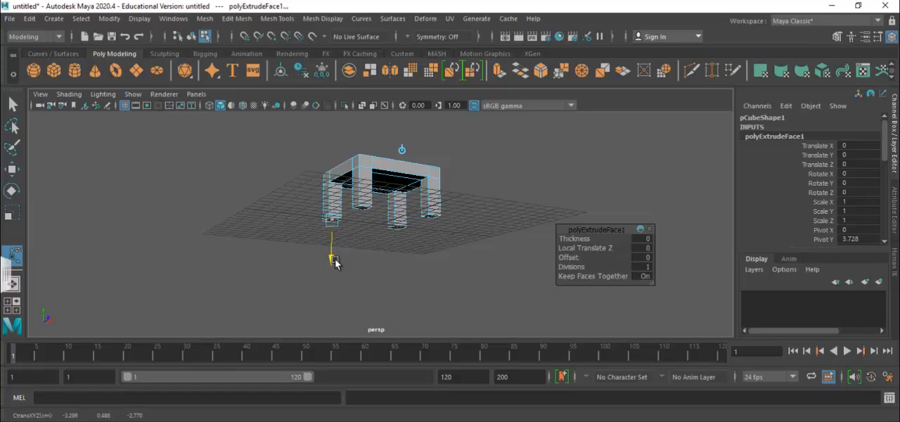
Deepen the leg extrusion to about 3.75 and extrude the four leg ends again by about 1.11 to add a middle segment.
left_click_drag(336, 261, 336, 263)
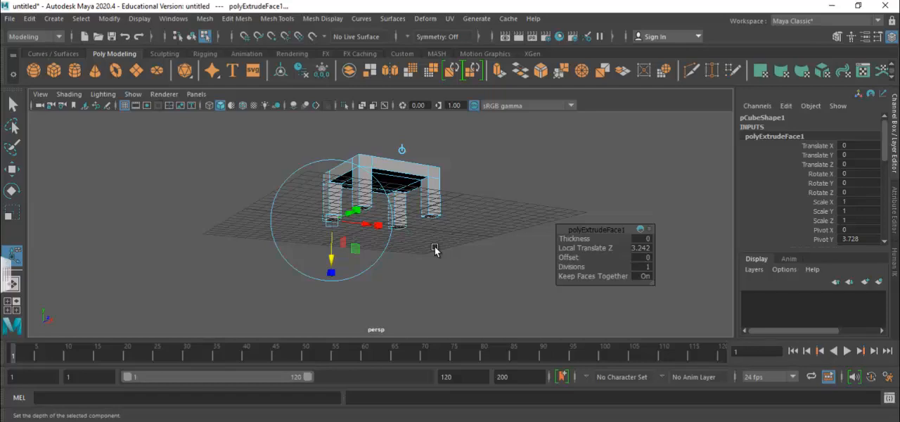
left_click_drag(331, 272, 331, 263)
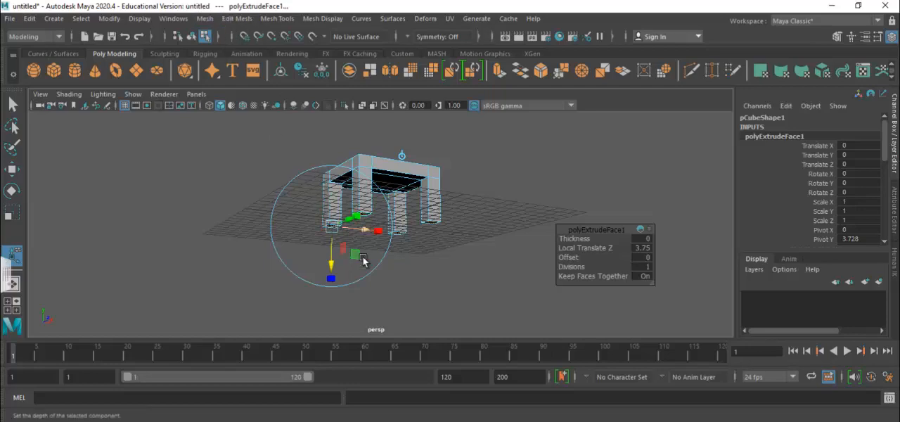
key("ctrl+e")
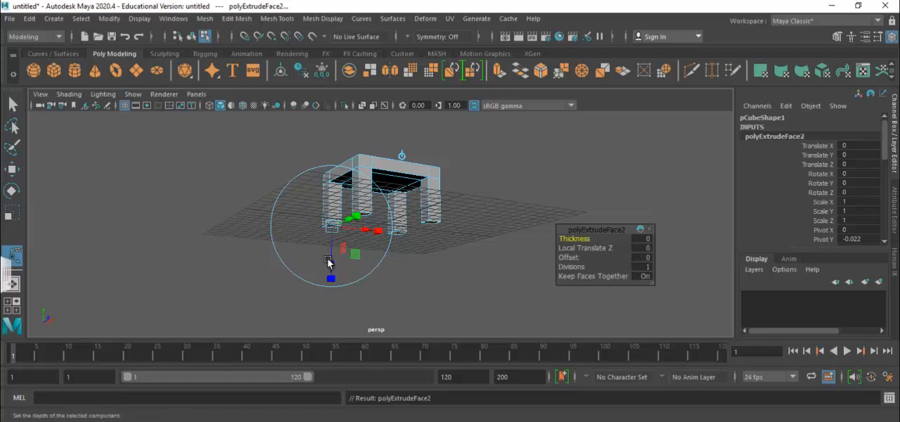
mouse_move(330, 263)
left_mouse_down()
mouse_move(333, 277)
mouse_move(327, 272)
left_mouse_up()
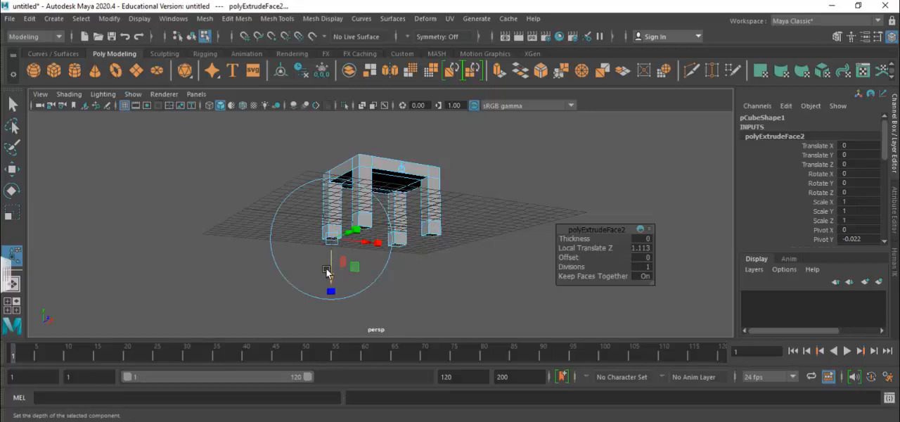
Extrude the four leg ends downward once more by about 1.9 to form the lowest leg segments.
key("ctrl+e")
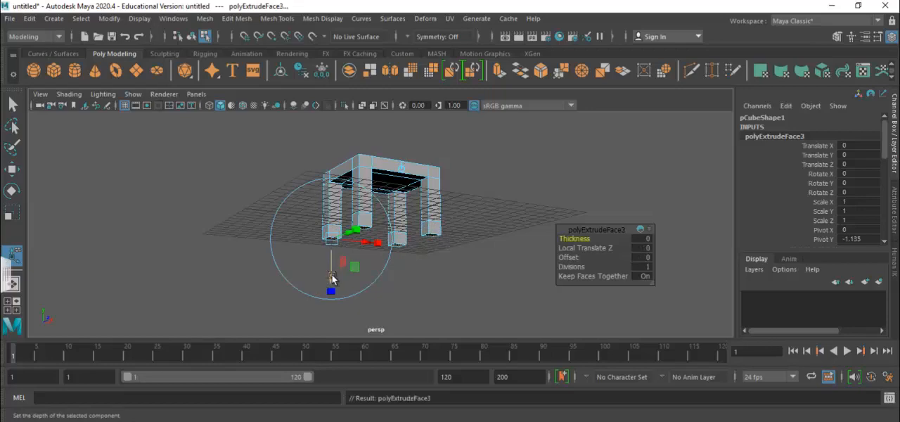
left_click_drag(332, 278, 334, 302)
left_click_drag(461, 268, 490, 298, "alt")
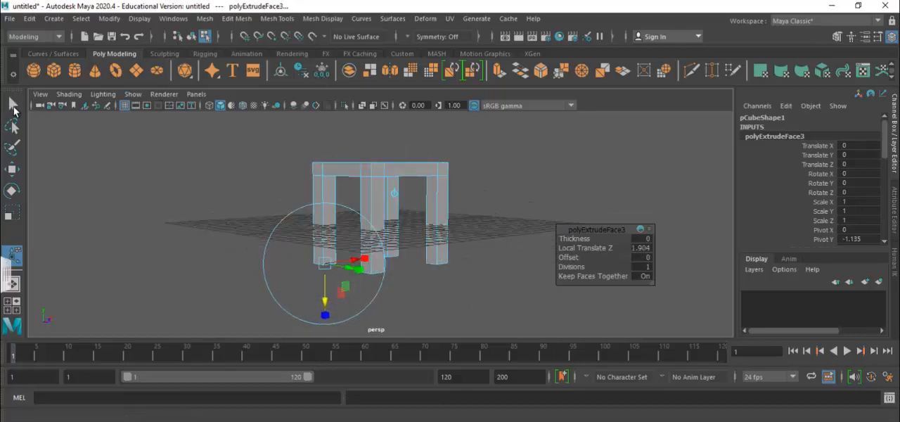
Return to object mode and raise the whole table to about 7.38 in Y so its legs stand on the grid.
left_click(13, 105)
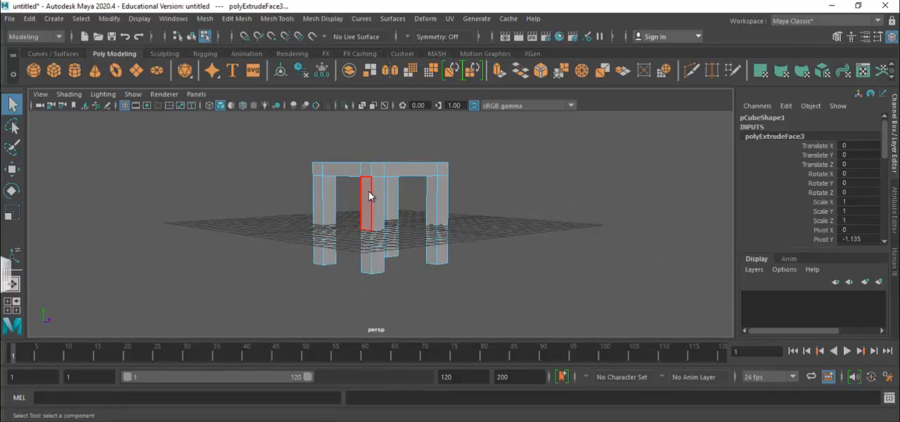
right_click(369, 195)
right_click_drag(369, 195, 412, 75)
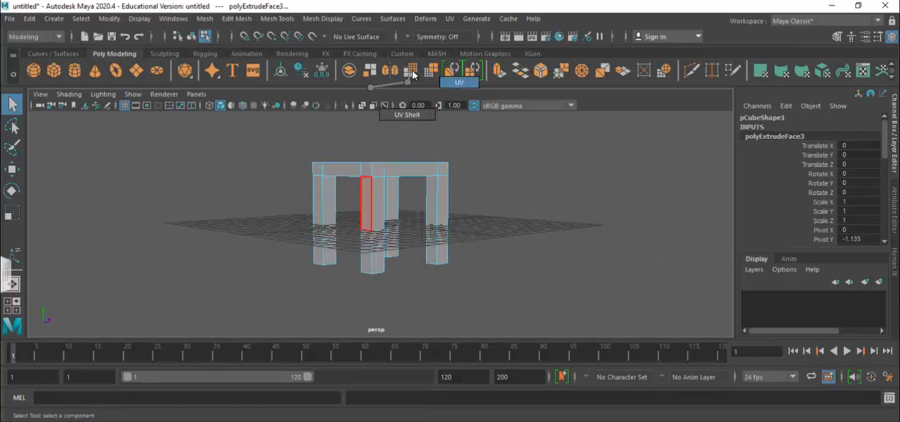
right_click_drag(401, 104, 402, 73)
scroll(367, 180, "down", 3)
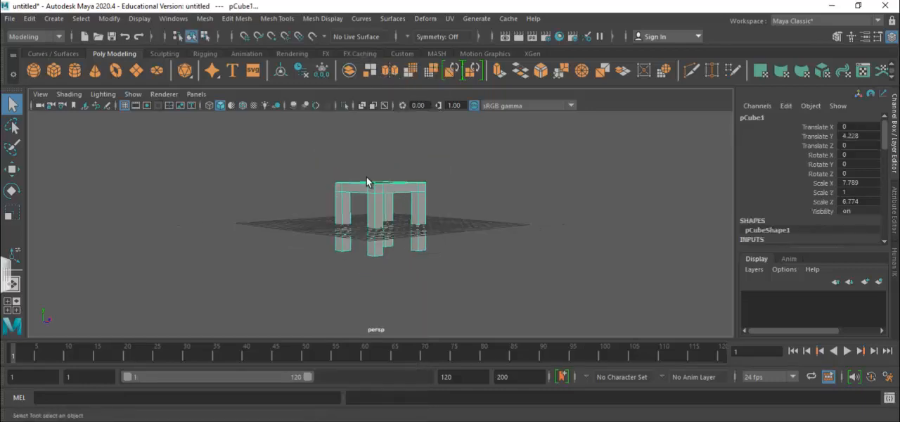
left_click(12, 170)
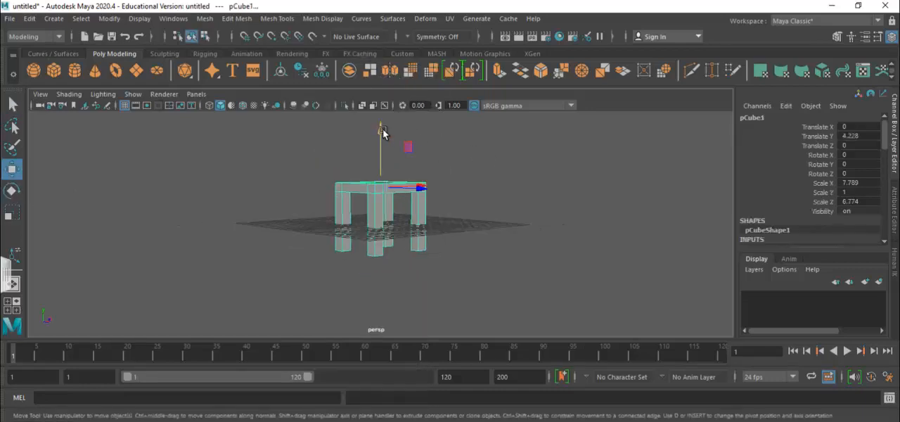
left_click_drag(383, 134, 383, 97)
scroll(490, 195, "up", 3)
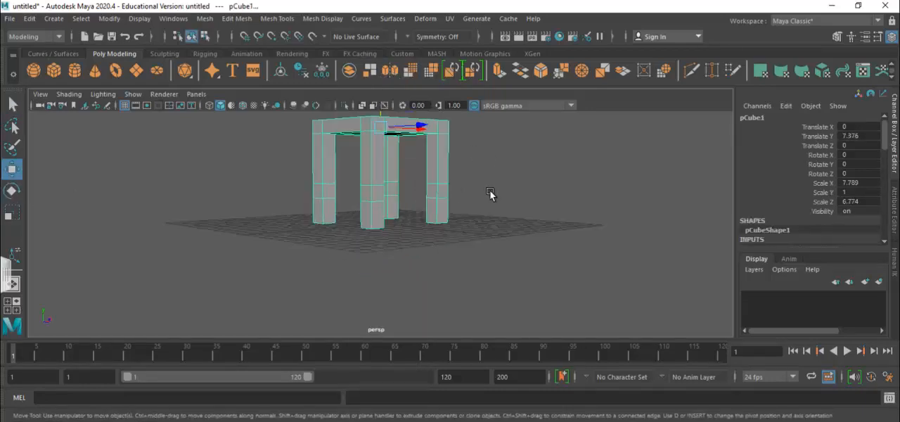
Inspect the lower segments of the legs up close and switch the table to face selection.
scroll(490, 193, "up", 3)
scroll(534, 254, "up", 1)
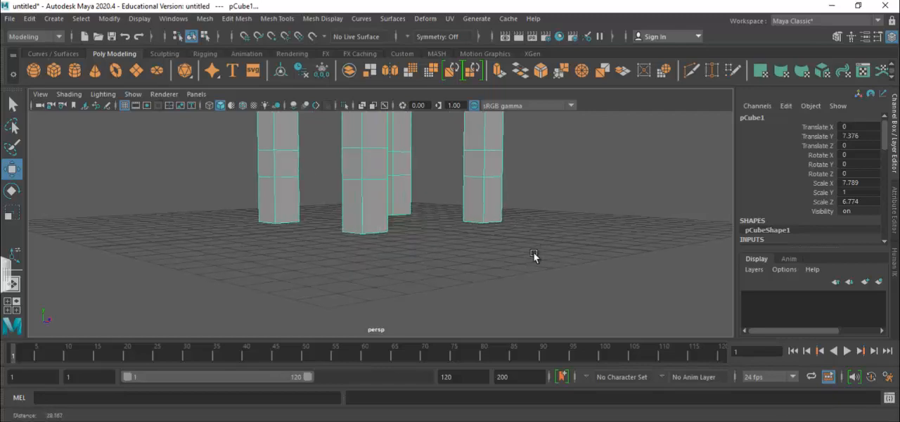
left_click_drag(522, 267, 463, 202, "alt")
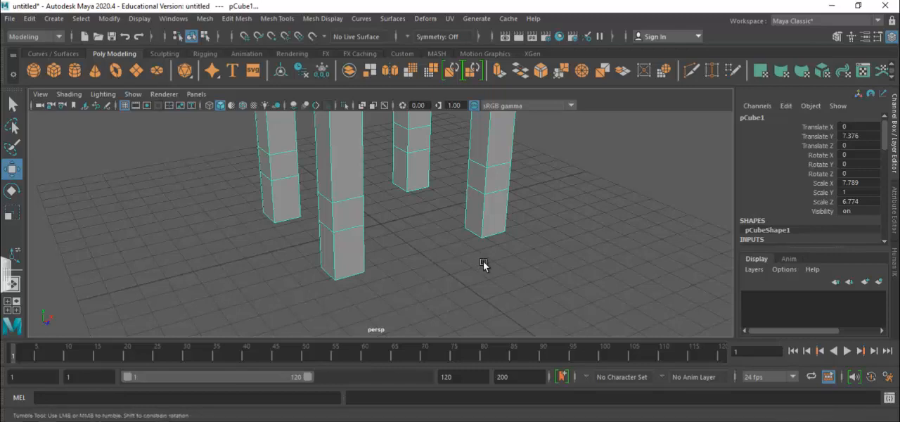
left_click_drag(482, 261, 476, 263, "alt")
left_click_drag(355, 256, 484, 172, "alt")
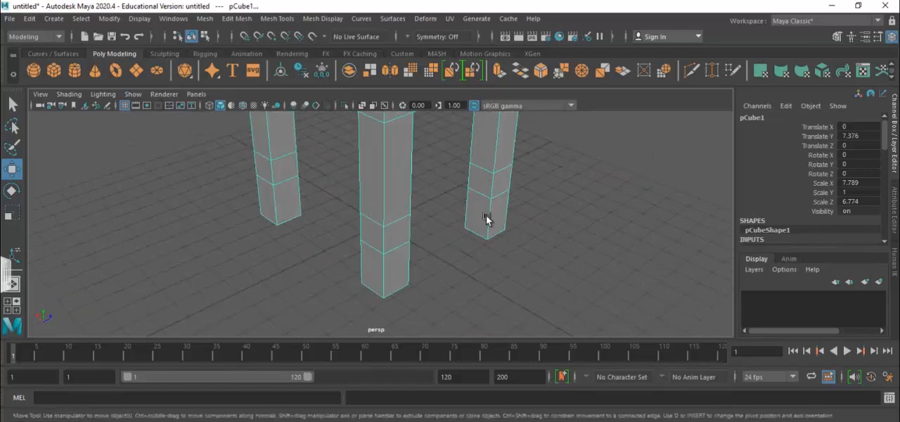
left_click_drag(444, 259, 366, 278, "alt")
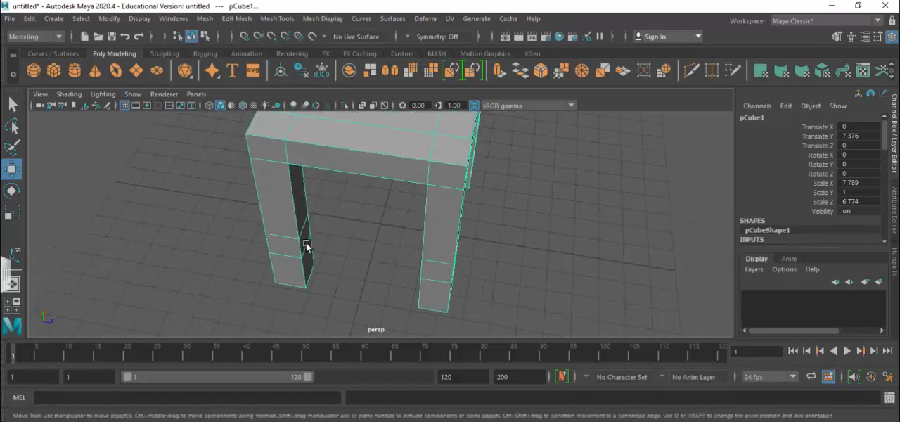
left_click_drag(303, 221, 296, 204, "alt")
right_click(295, 204)
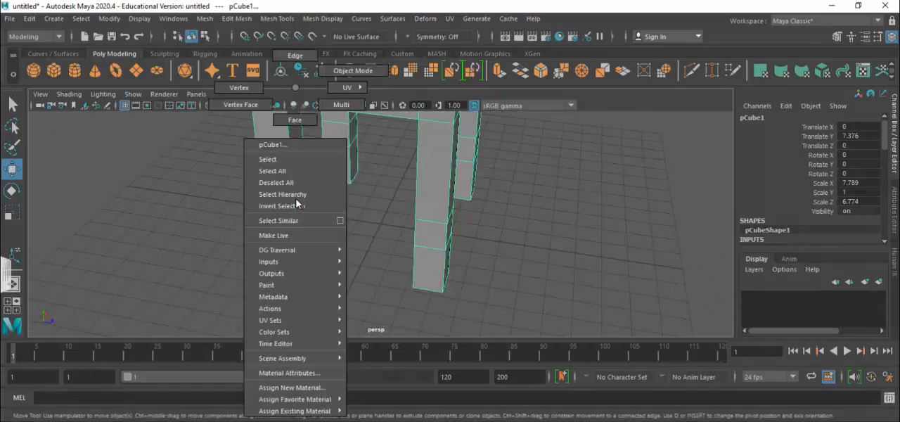
left_click(294, 121)
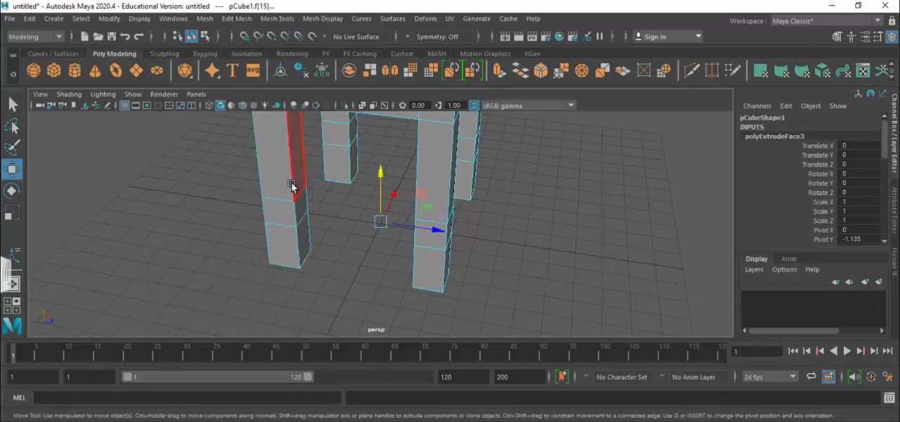
Bridge the facing middle-segment faces of two adjacent legs along Z, using a linear path with 0 divisions.
left_click(299, 205)
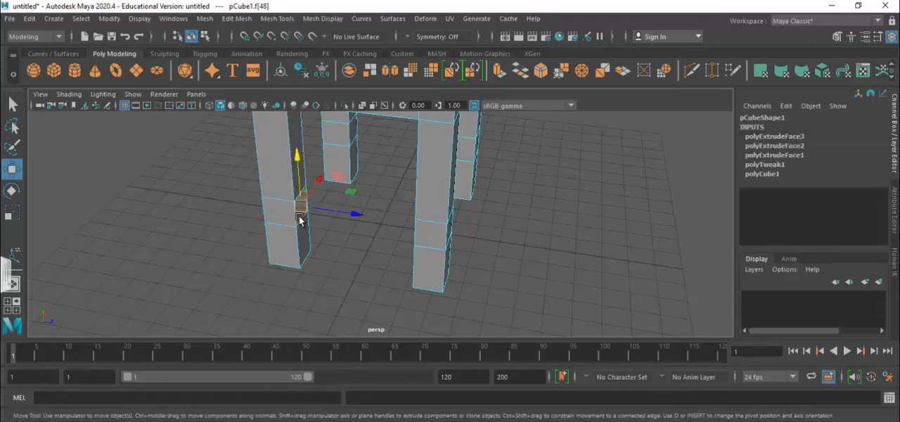
scroll(389, 273, "up", 4)
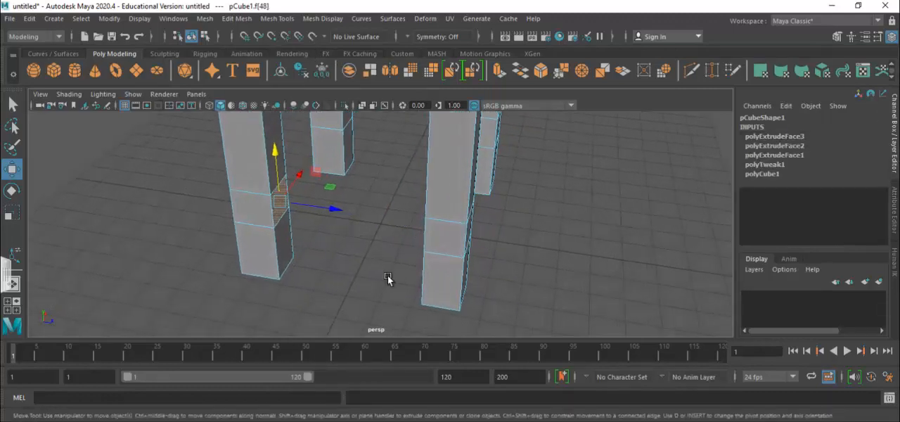
scroll(407, 278, "down", 5)
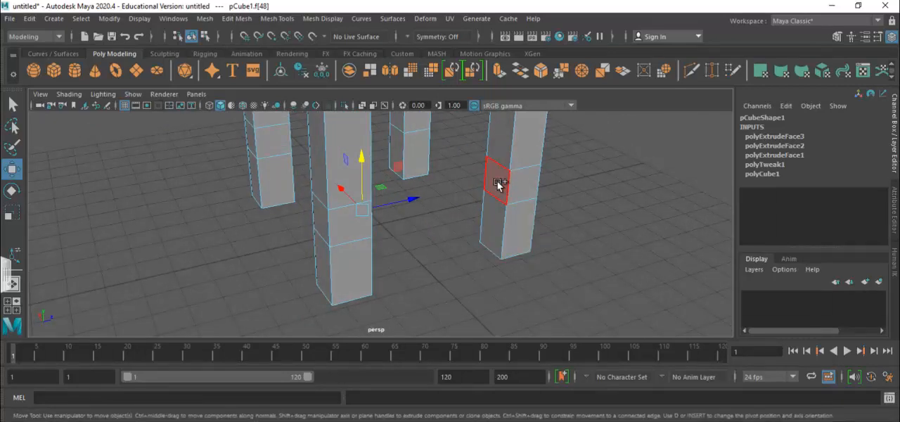
left_click(498, 185)
scroll(608, 254, "down", 1)
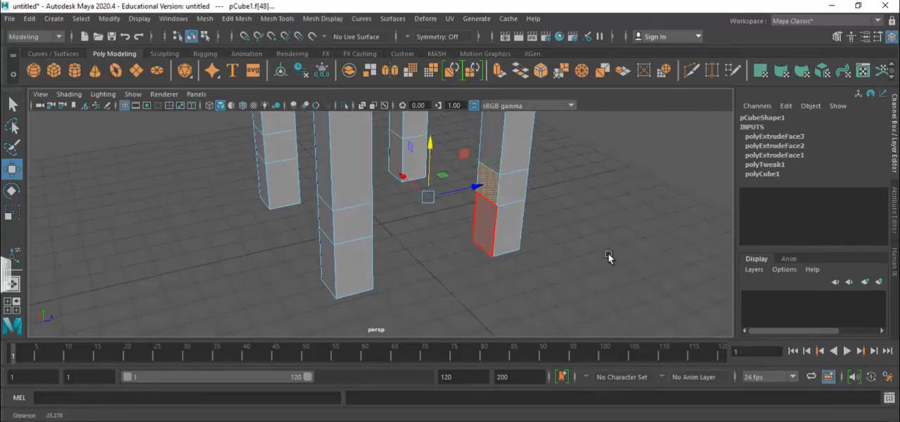
left_click_drag(608, 254, 581, 255, "alt")
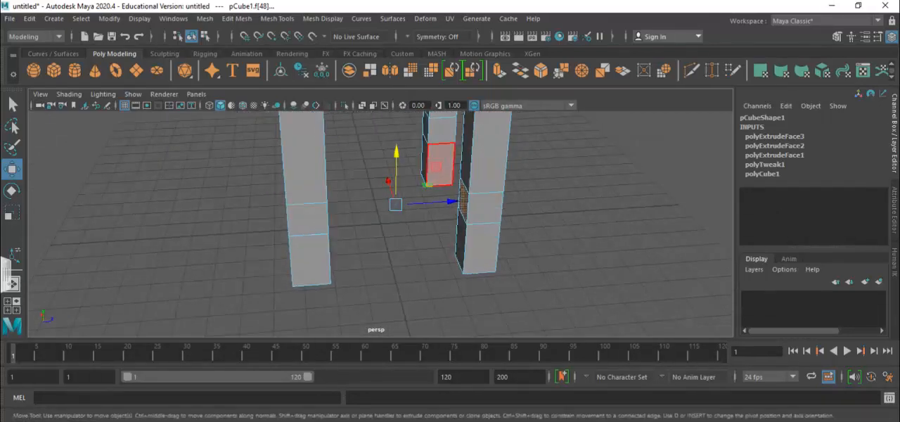
left_click(237, 18)
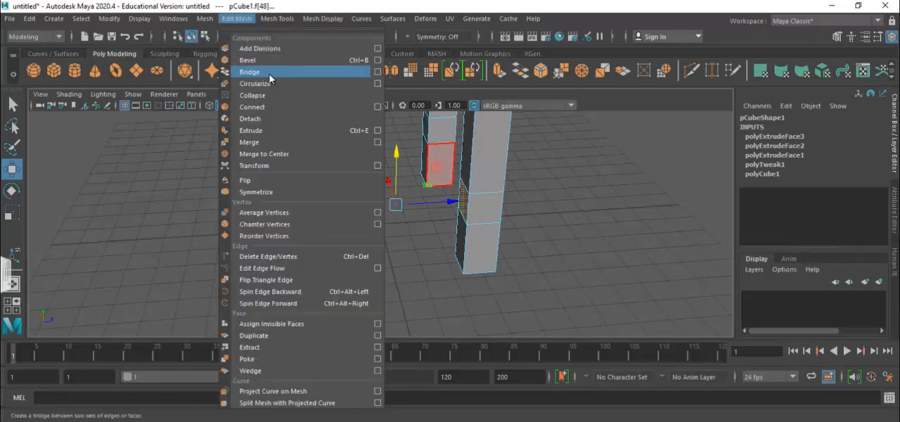
left_click(378, 72)
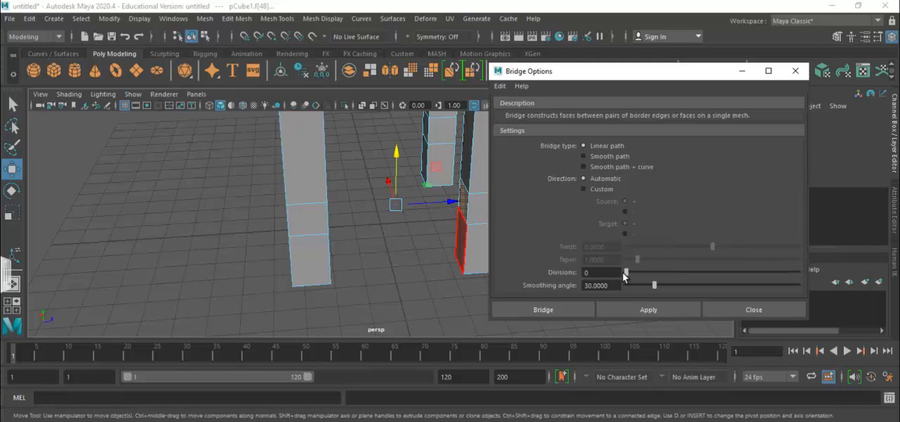
left_click(647, 311)
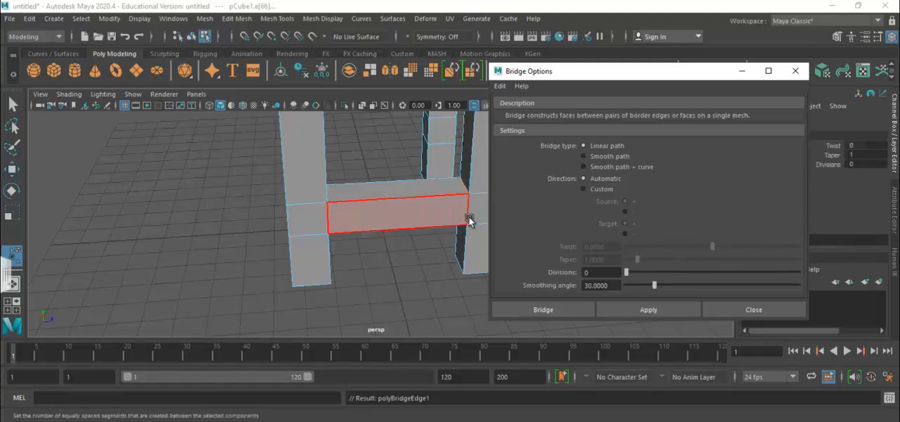
Bridge the facing middle-segment faces on the adjacent side of the table to form a second crossbar, perpendicular to the first.
left_click(422, 245)
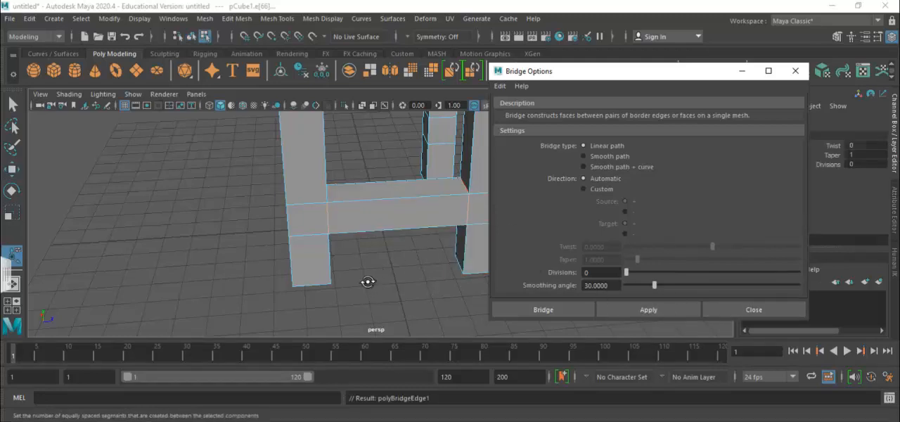
left_click_drag(368, 282, 262, 233, "alt")
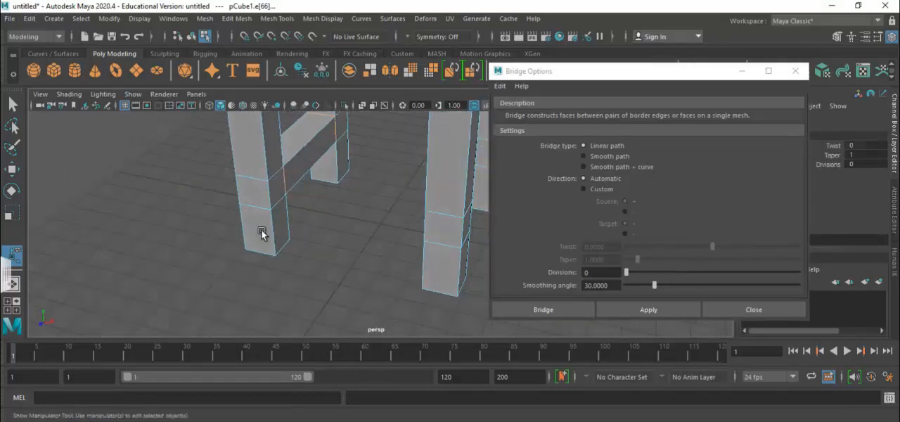
left_click(284, 203)
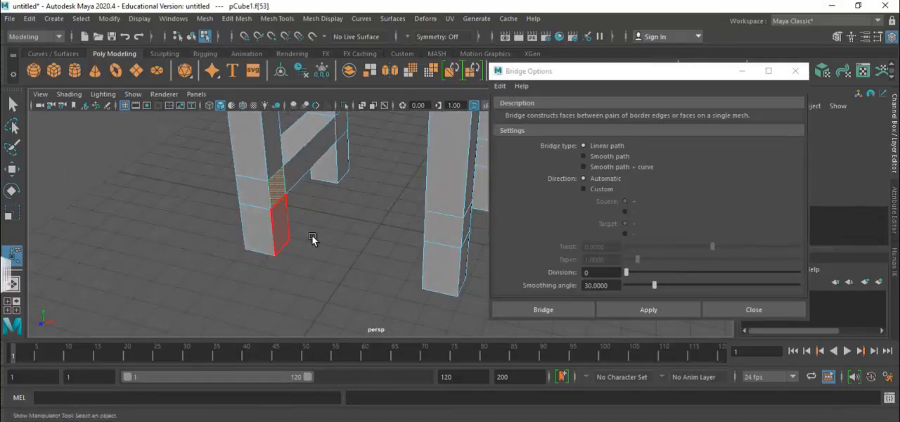
left_click_drag(322, 263, 433, 259, "alt")
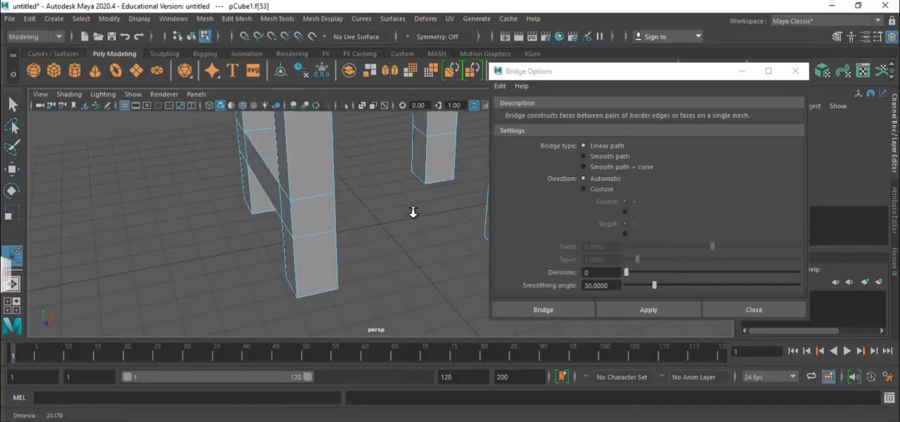
middle_click_drag(412, 211, 321, 215, "alt")
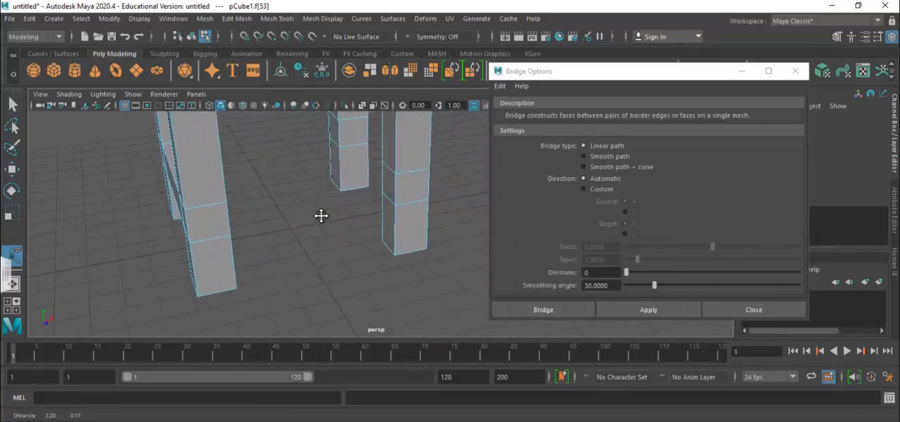
left_click(391, 189, "shift")
left_click(632, 311)
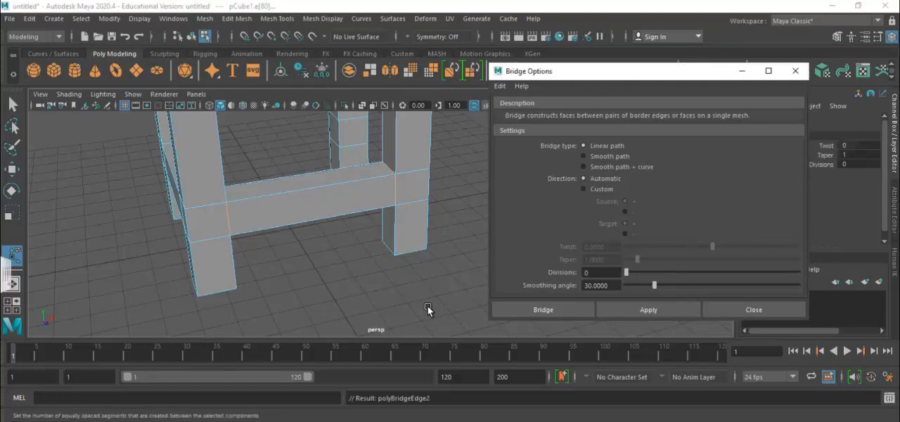
Bridge the facing middle-segment faces of the two legs opposite the first crossbar to form a third one.
left_click_drag(421, 297, 210, 300, "alt")
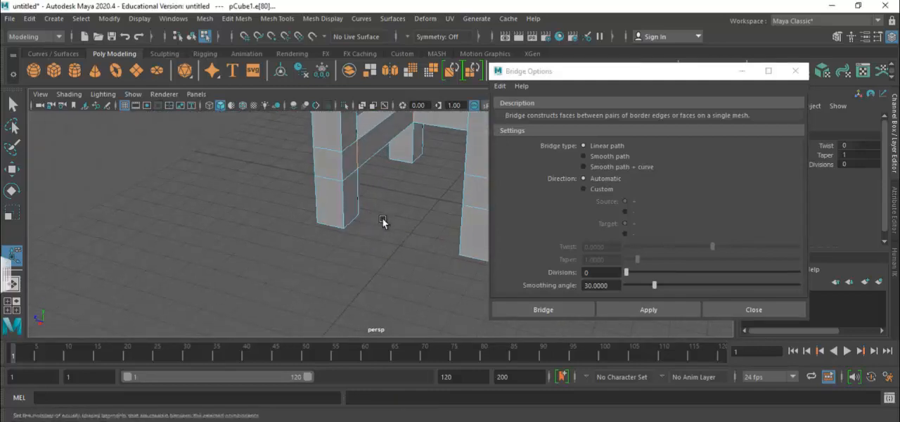
left_click(351, 166)
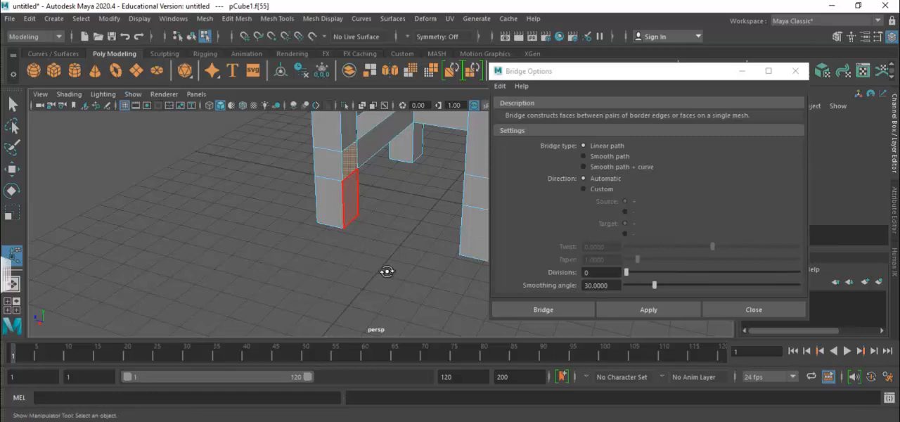
left_click_drag(387, 271, 482, 269, "alt")
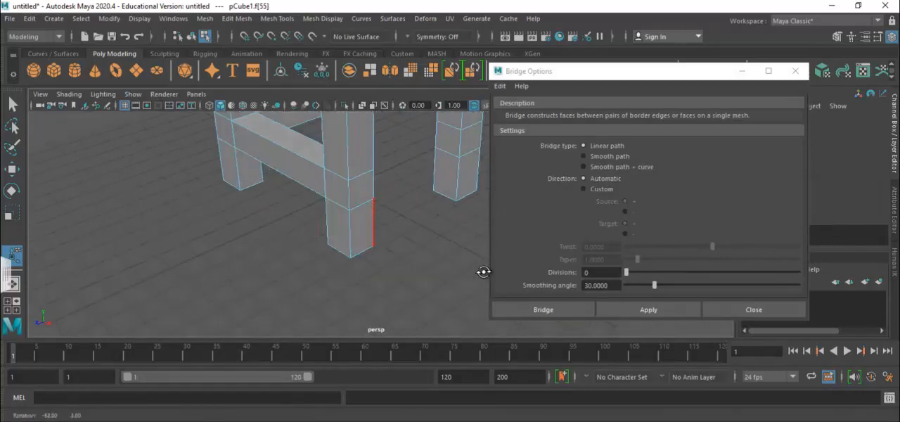
left_click(445, 145, "shift")
left_click(637, 309)
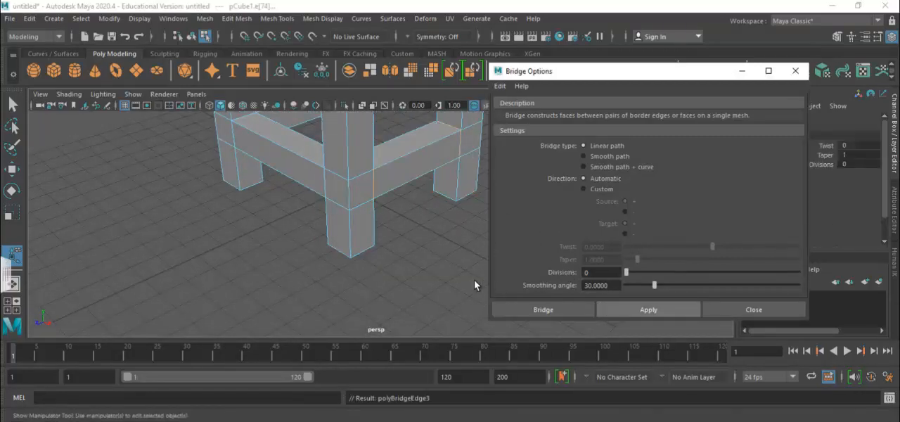
Bridge the last pair of facing middle-segment leg faces into the fourth crossbar, using a linear path with 0 divisions, and close the bridge options.
left_click_drag(426, 273, 254, 226, "alt")
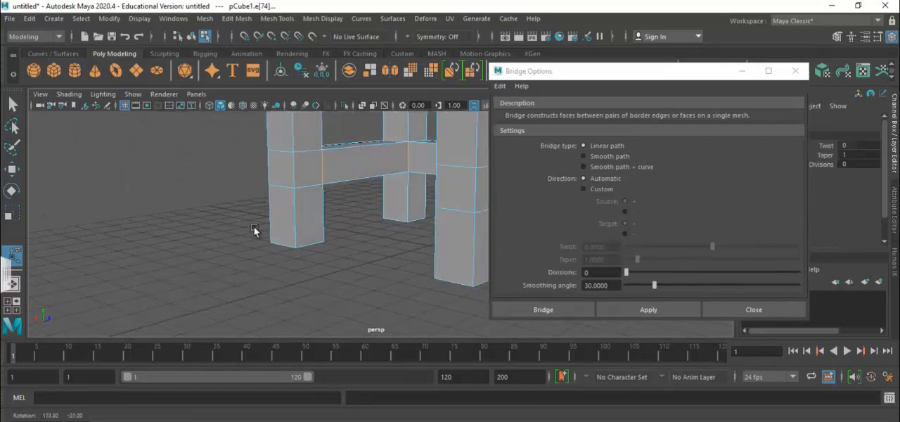
left_click(312, 175)
left_click_drag(326, 255, 394, 221, "alt")
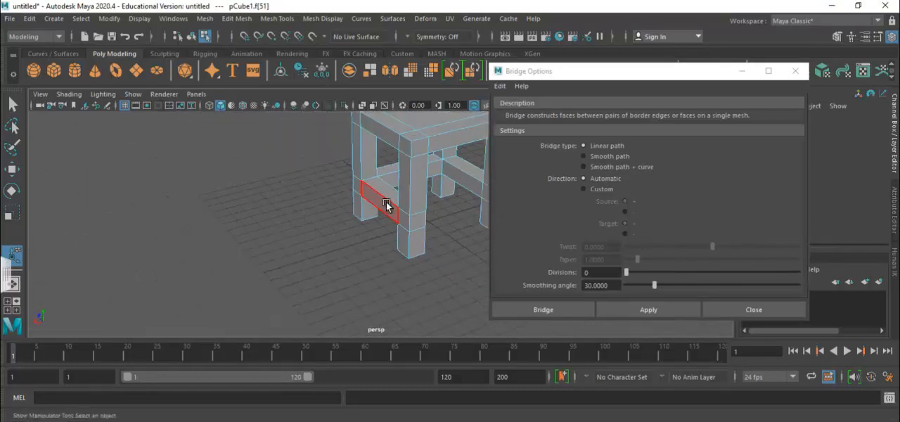
scroll(448, 204, "down", 3)
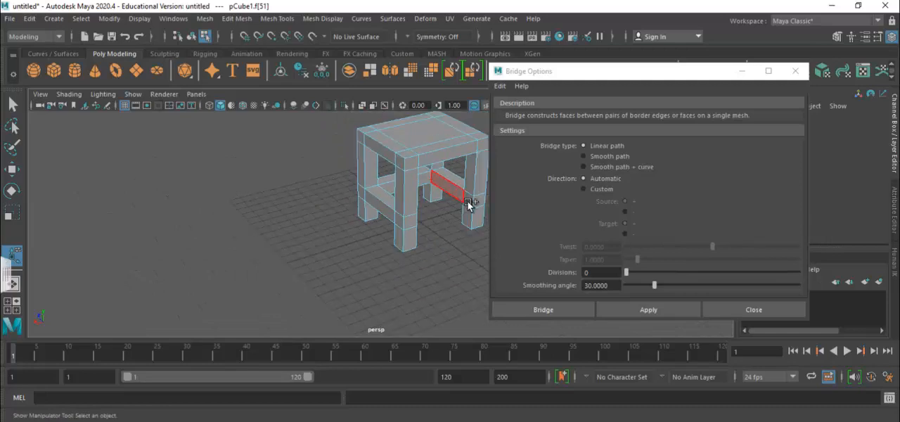
left_click(656, 309)
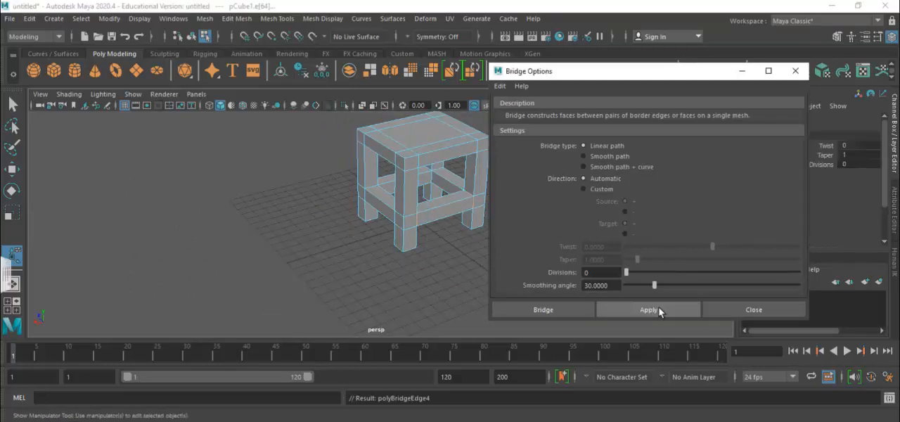
left_click(772, 309)
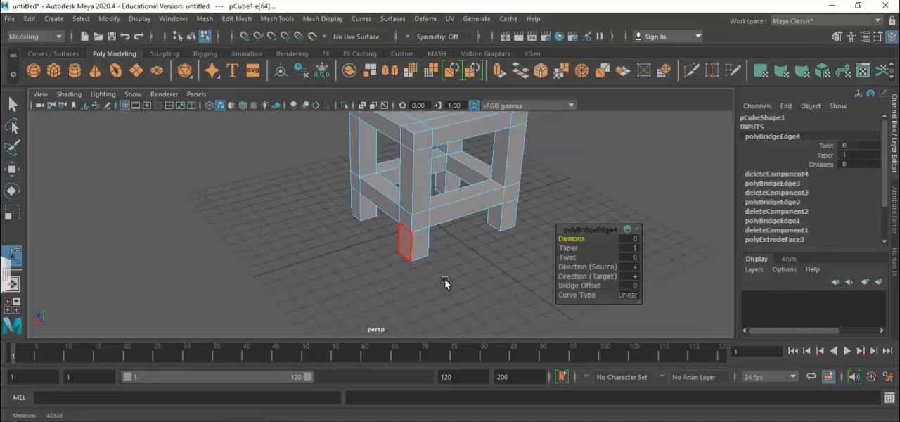
Return the table to object mode with the Move tool active and review the whole model from the front.
scroll(446, 283, "down", 3)
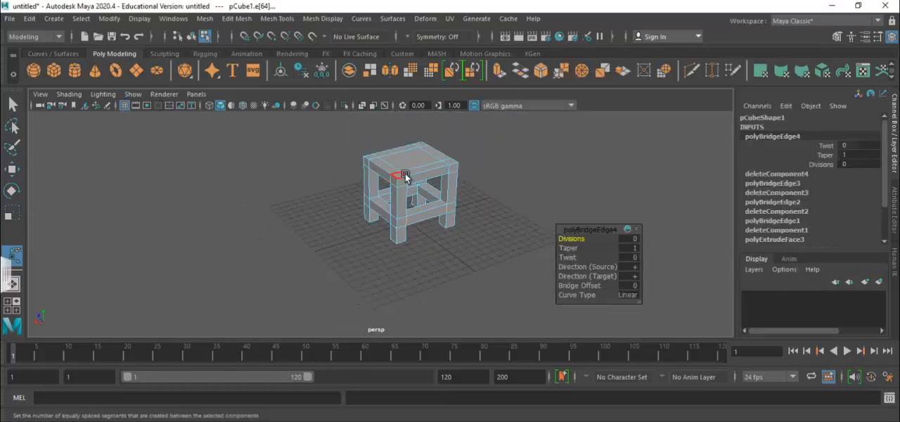
right_click_drag(405, 173, 459, 75)
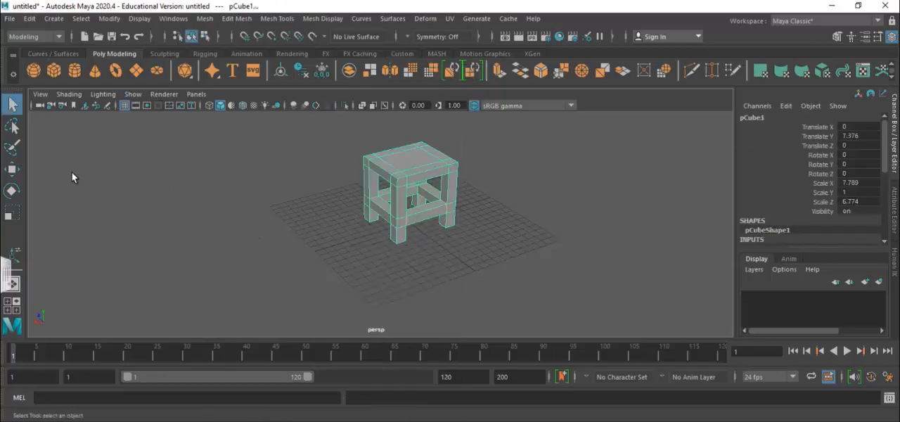
left_click(11, 169)
scroll(483, 308, "up", 4)
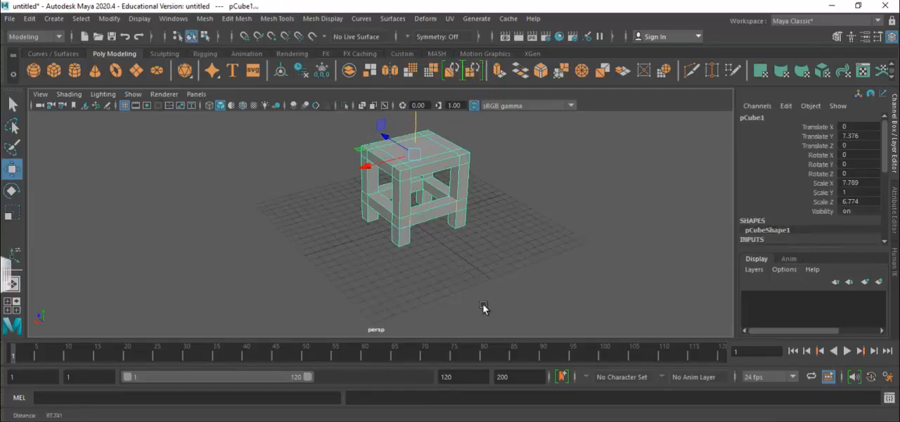
scroll(298, 229, "down", 5)
left_click_drag(330, 260, 541, 265, "alt")
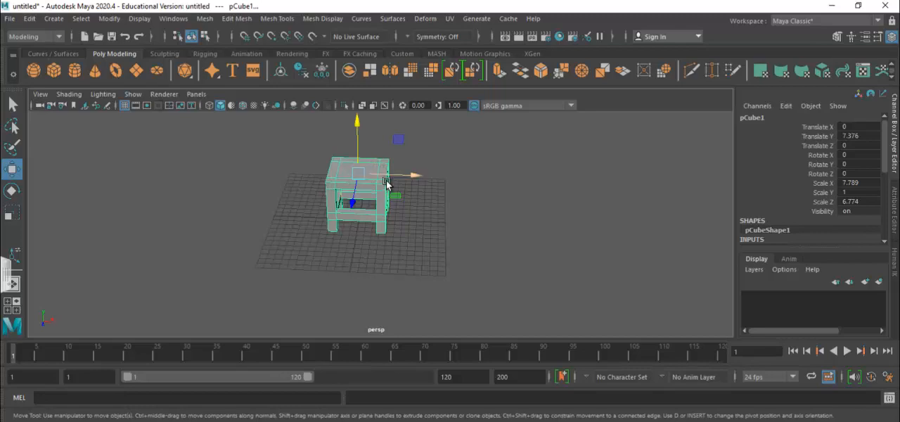
Extrude the two rear corner faces of the tabletop upward by about 1.46 to start the backrest posts.
right_click_drag(386, 133, 385, 118)
scroll(336, 155, "up", 3)
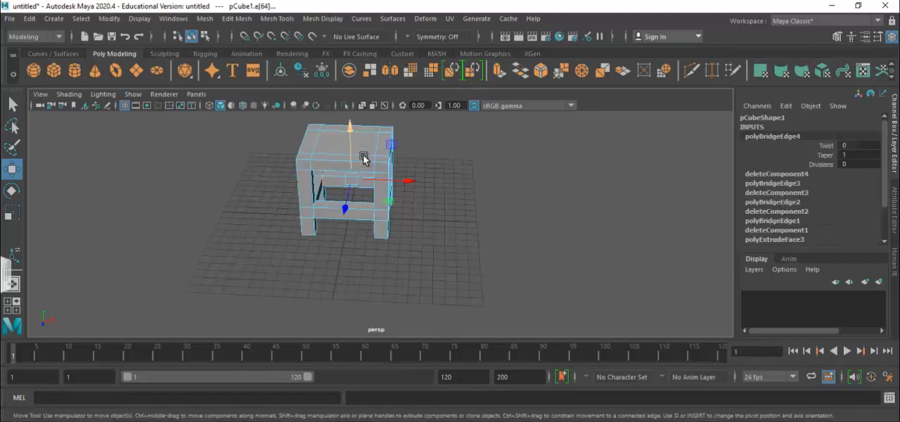
left_click_drag(486, 189, 481, 230, "alt")
middle_click_drag(462, 188, 448, 250, "alt")
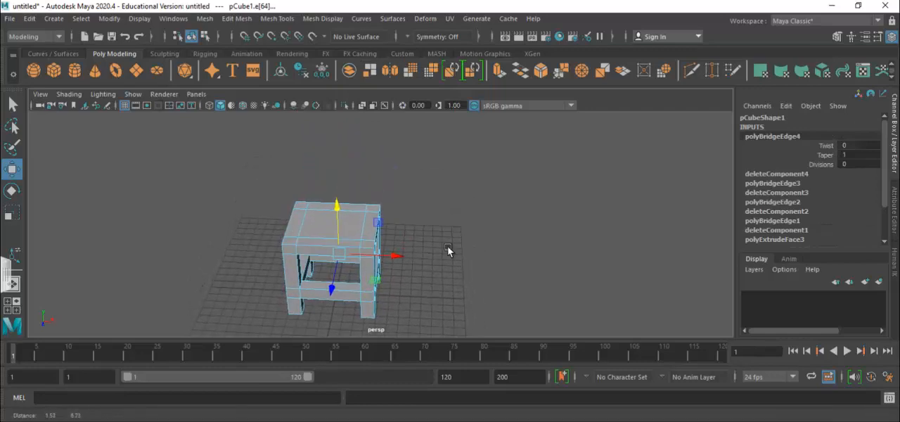
scroll(396, 254, "up", 5)
left_click(240, 187)
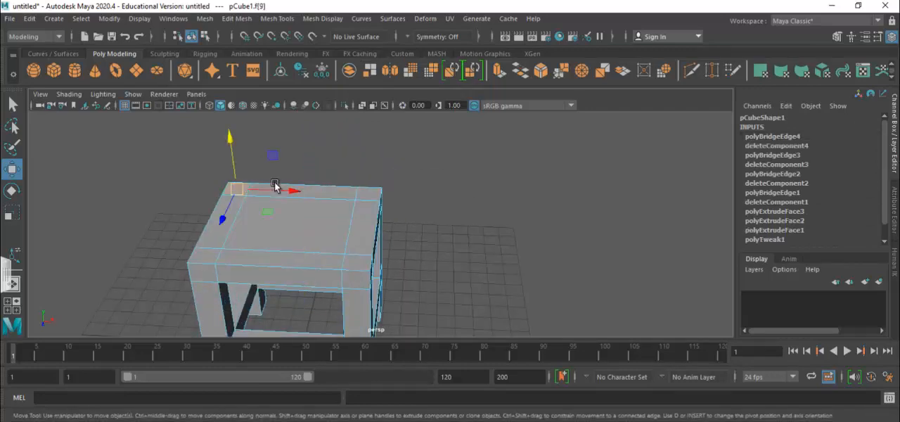
left_click(371, 196, "shift")
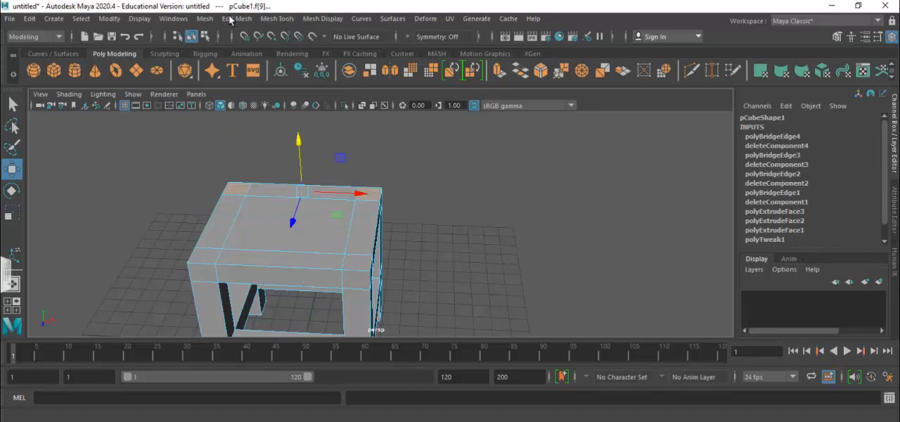
left_click(235, 19)
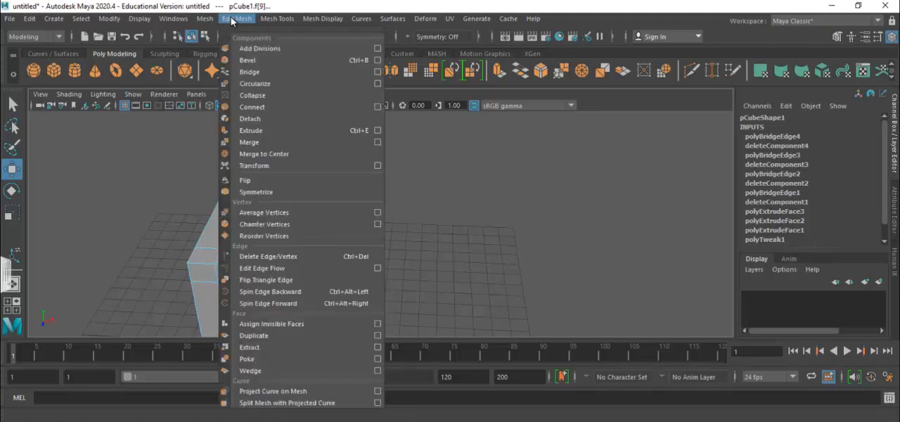
left_click(261, 131)
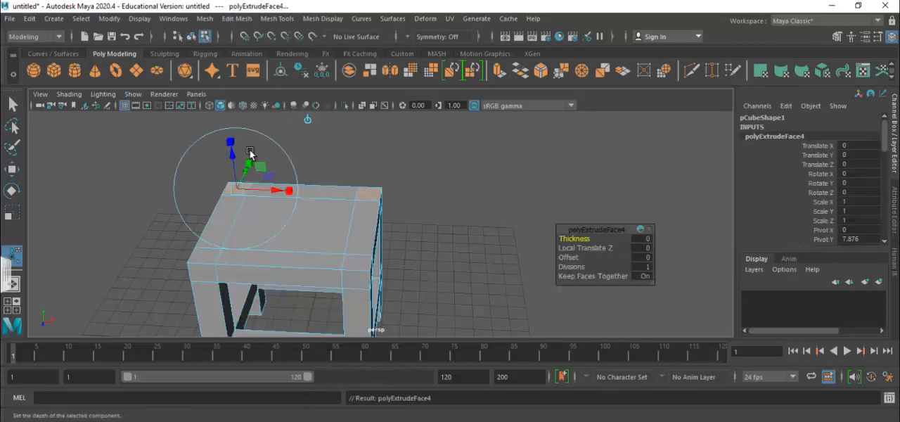
left_click_drag(232, 154, 234, 129)
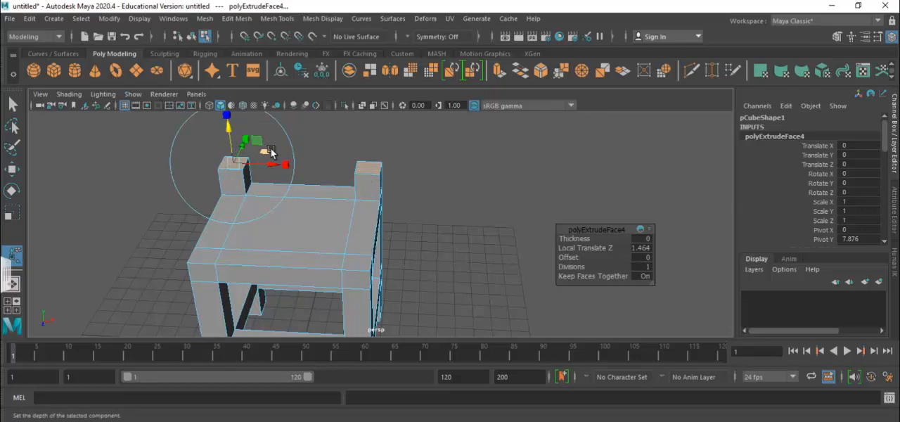
Extrude the tops of both backrest posts twice more, adding segments about 0.99 and about 2.32 high.
key("ctrl+e")
left_click_drag(228, 132, 234, 111)
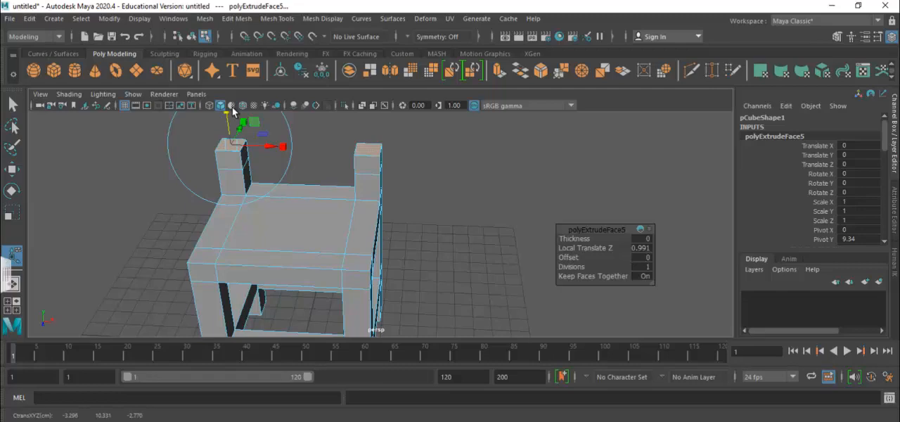
key("ctrl+e")
scroll(281, 155, "down", 3)
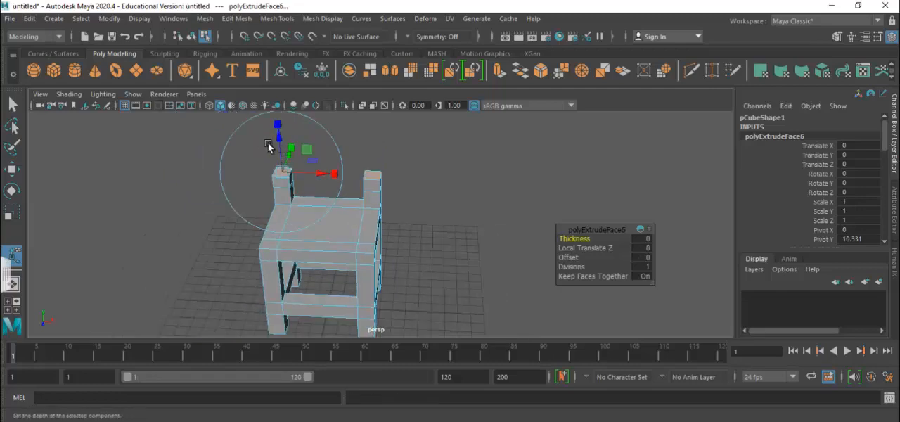
left_click_drag(281, 141, 281, 113)
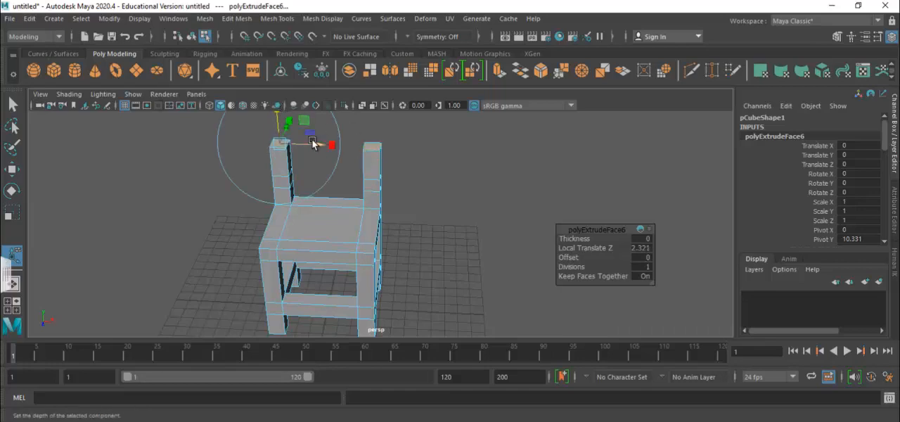
Extrude a fourth segment and a fifth one about 0.79 high on both backrest posts, then clear the selection.
scroll(284, 137, "down", 2)
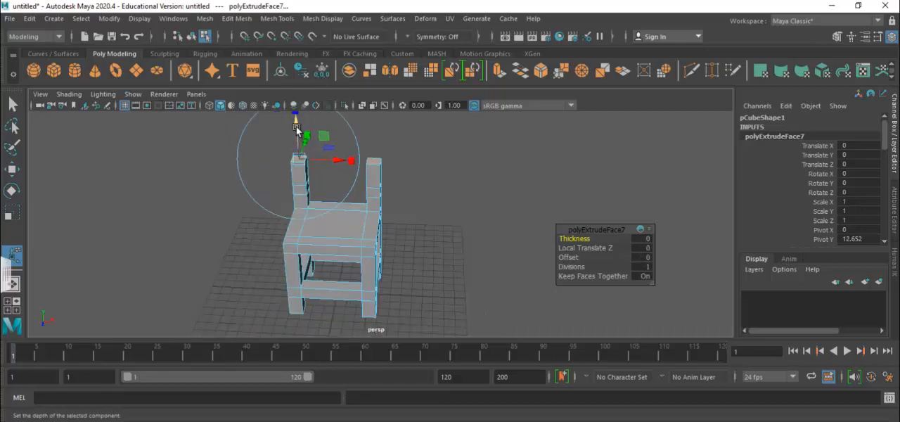
mouse_move(296, 127)
left_mouse_down()
mouse_move(298, 106)
mouse_move(297, 118)
left_mouse_up()
key("ctrl+e")
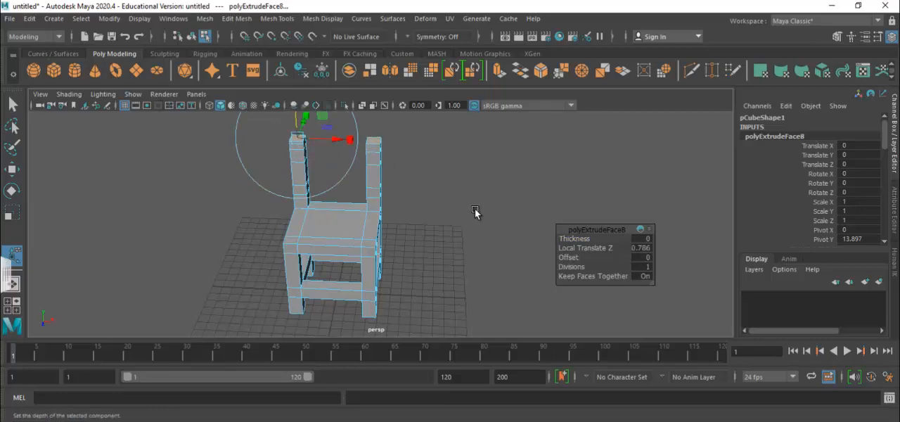
left_click(465, 226)
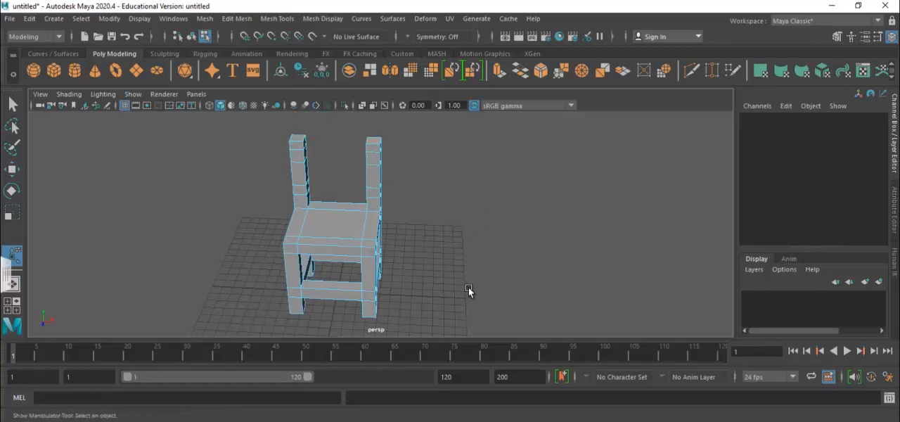
Bridge the facing inner faces of the posts' second segments above the seat into a lower backrest bar, using a linear path with 0 divisions.
left_click_drag(468, 287, 397, 296, "alt")
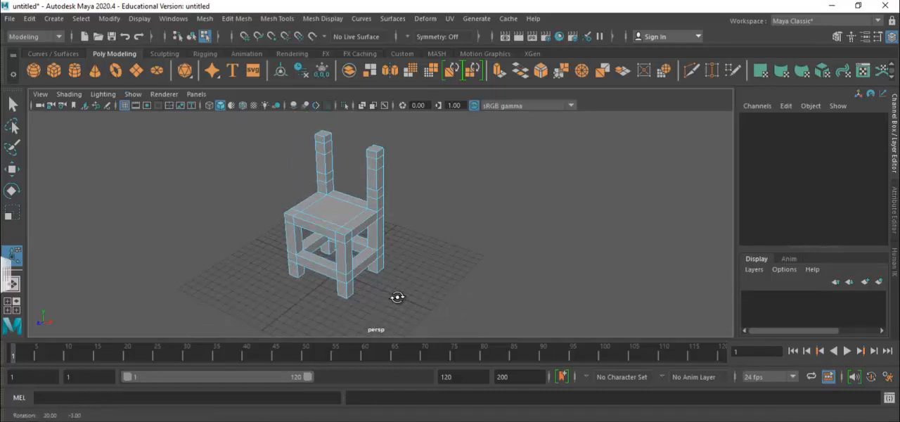
left_click(329, 177)
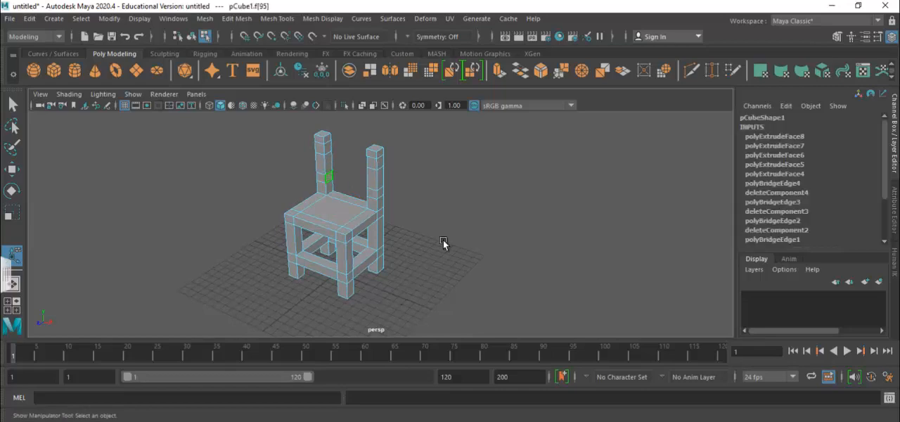
left_click_drag(441, 277, 555, 267, "alt")
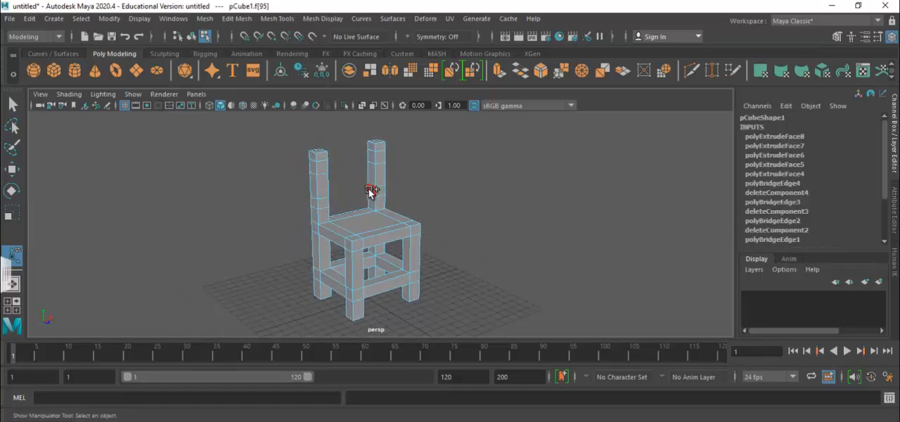
left_click(237, 18)
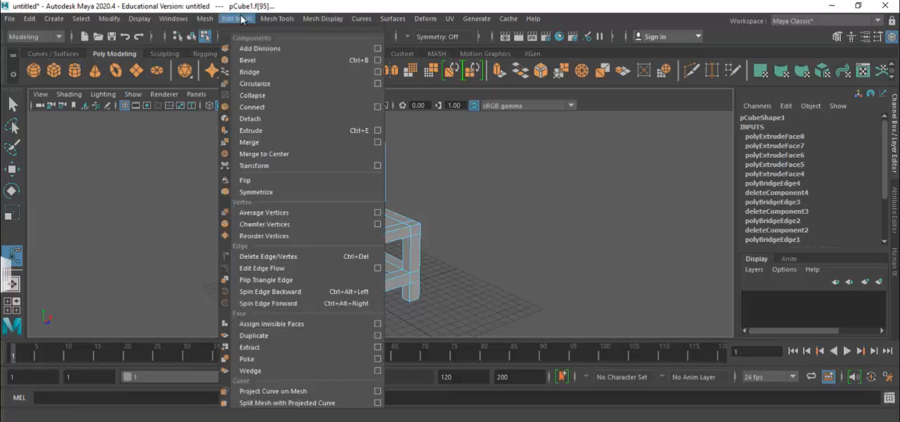
left_click(377, 71)
left_click(637, 313)
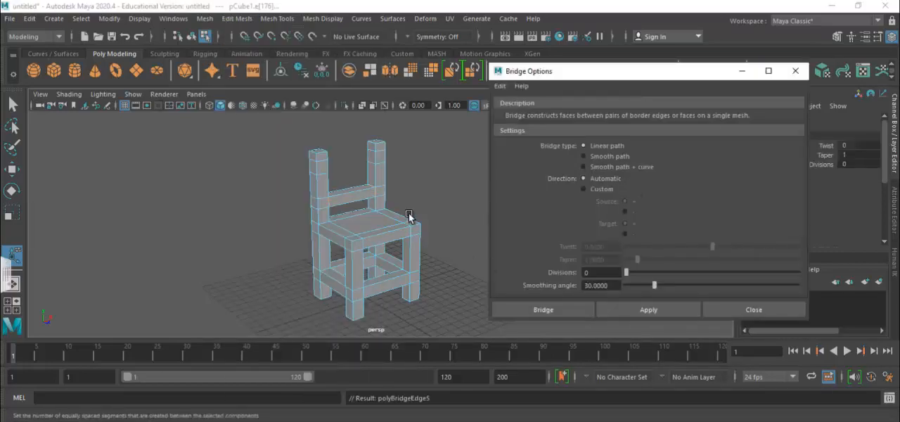
Bridge the facing inner faces of the posts' fourth segments into an upper backrest bar and close the bridge options.
left_click(373, 156)
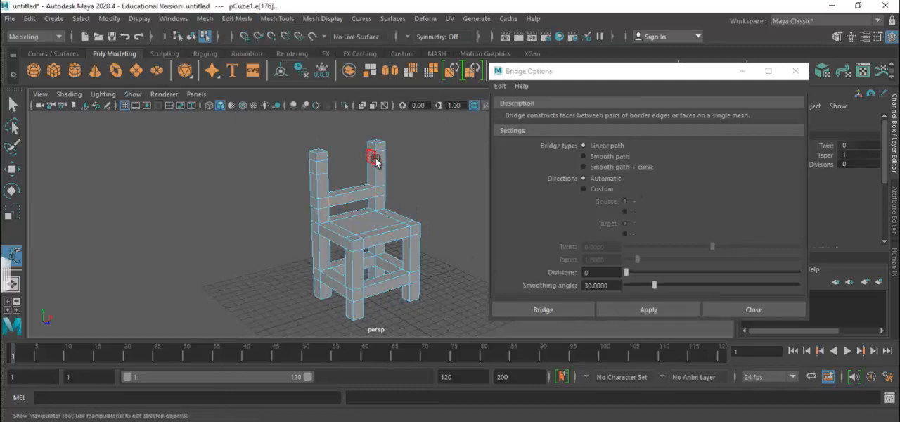
left_click_drag(426, 281, 336, 314, "alt")
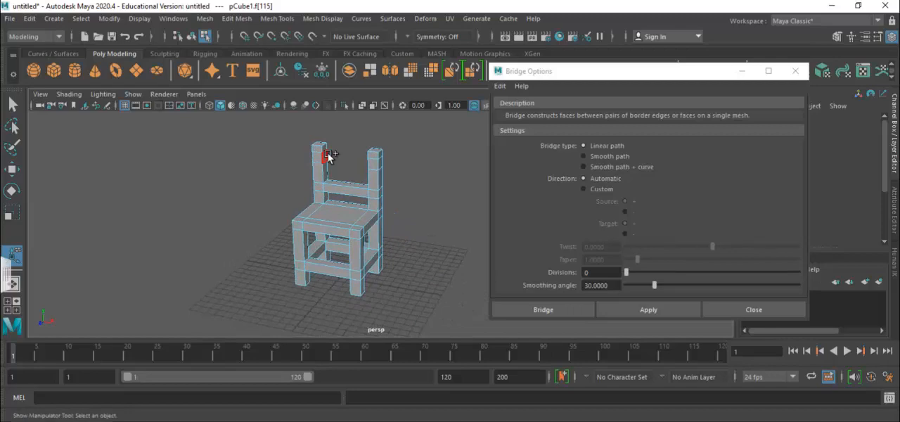
left_click(327, 153, "shift")
left_click(636, 313)
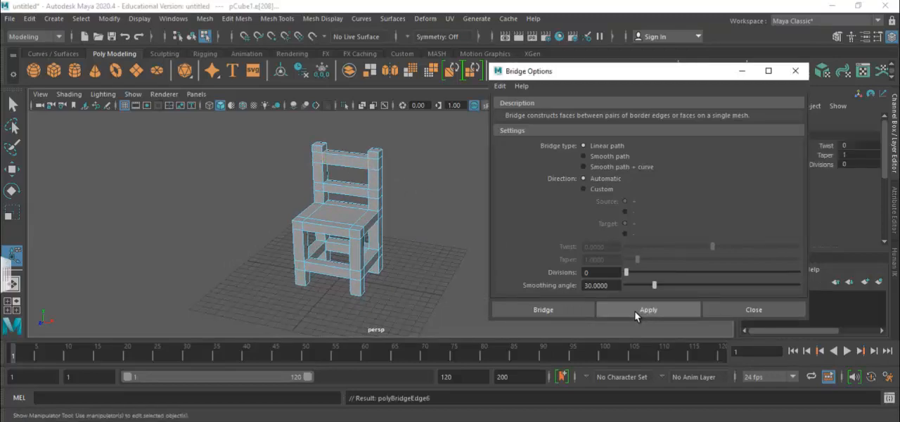
left_click(762, 313)
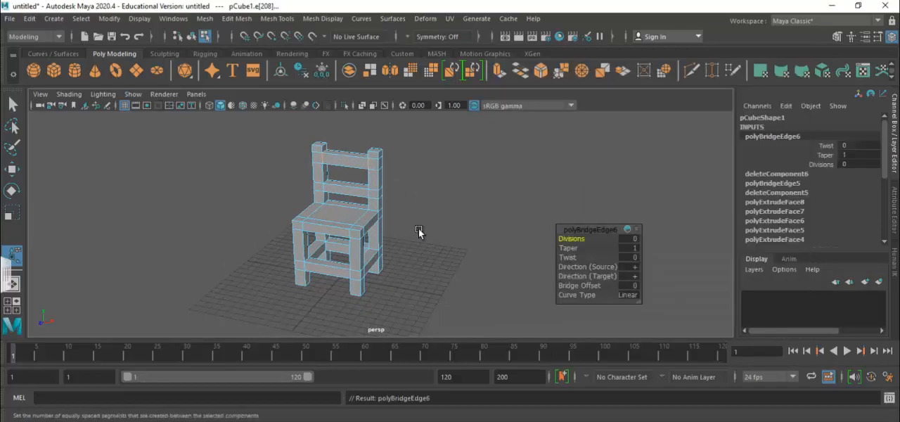
Switch the finished chair back to object mode and deselect it.
left_click_drag(422, 203, 441, 204, "alt")
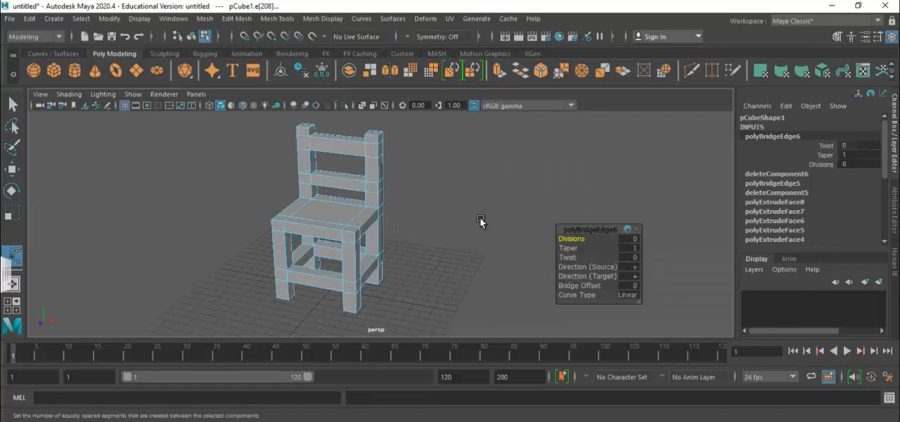
right_click_drag(352, 207, 398, 72)
left_click(429, 215)
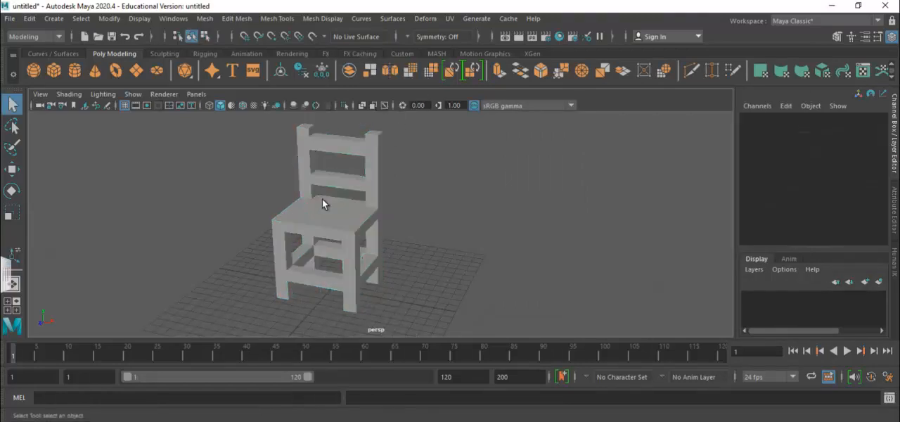
Open the Hypershade editor for working on the chair's materials.
left_click(177, 20)
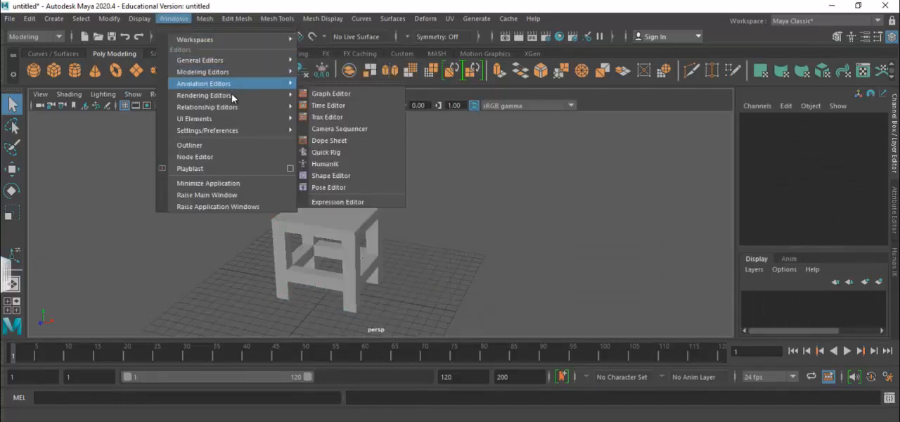
mouse_move(244, 100)
left_click(352, 128)
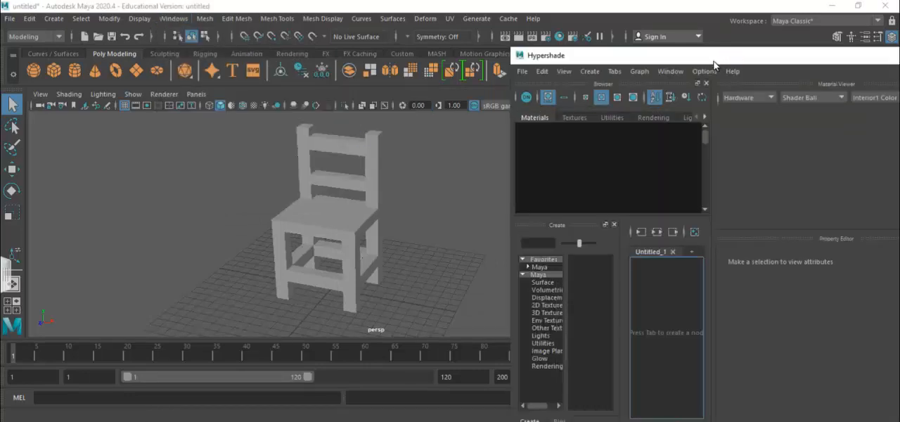
Arrange the Hypershade window so the chair stays visible beside it and create a new Blinn material.
left_click_drag(713, 55, 597, 4)
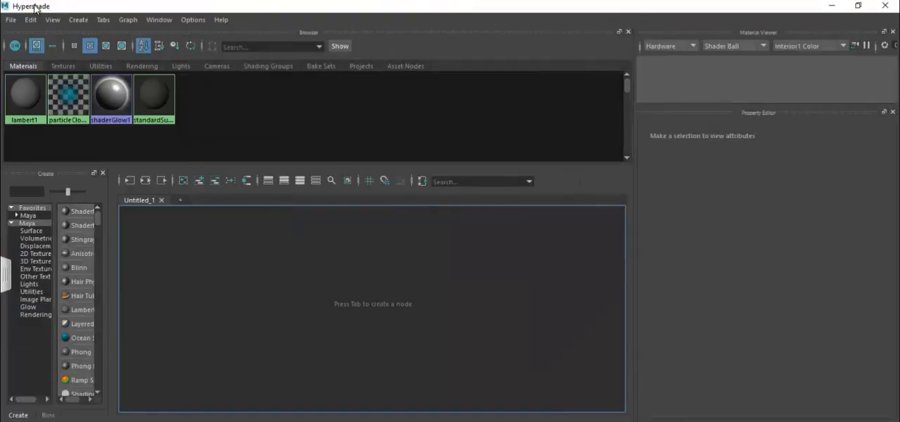
left_click_drag(33, 7, 413, 44)
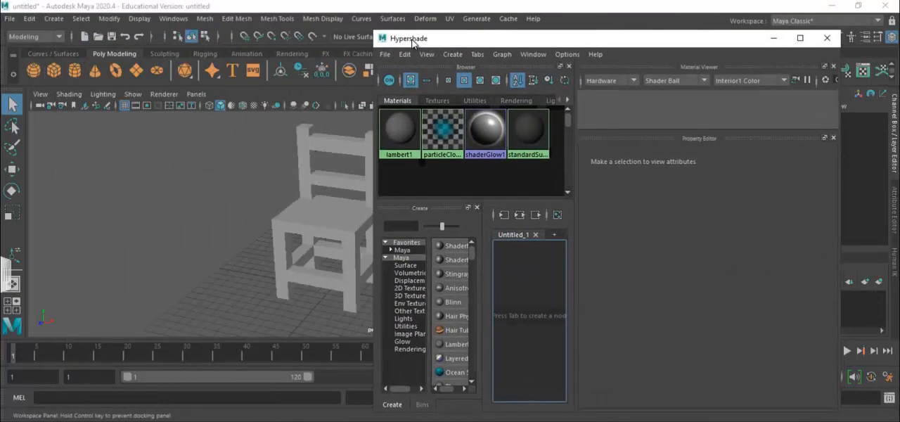
left_click(456, 301)
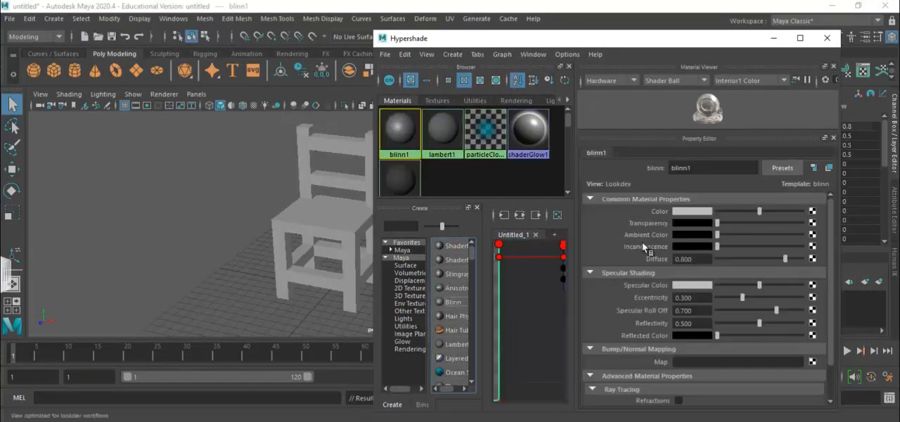
Set the Blinn material's color to a wood-like brown of about H 20.3, S 0.96, V 0.17.
left_click(686, 212)
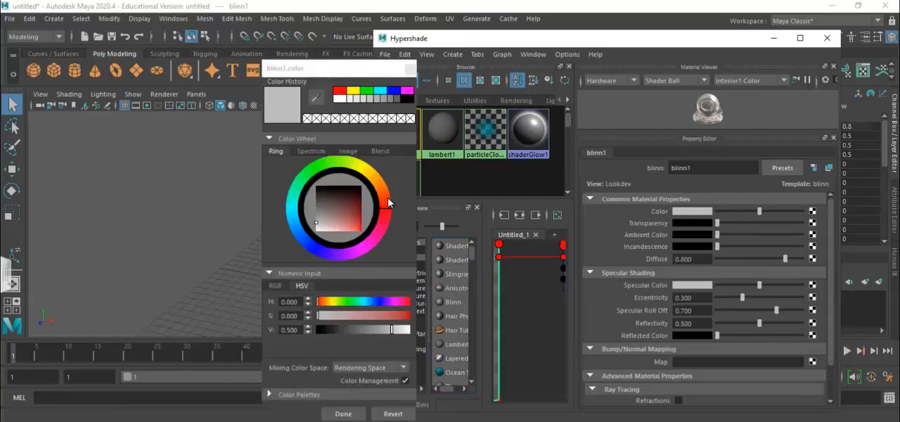
left_click_drag(388, 202, 391, 192)
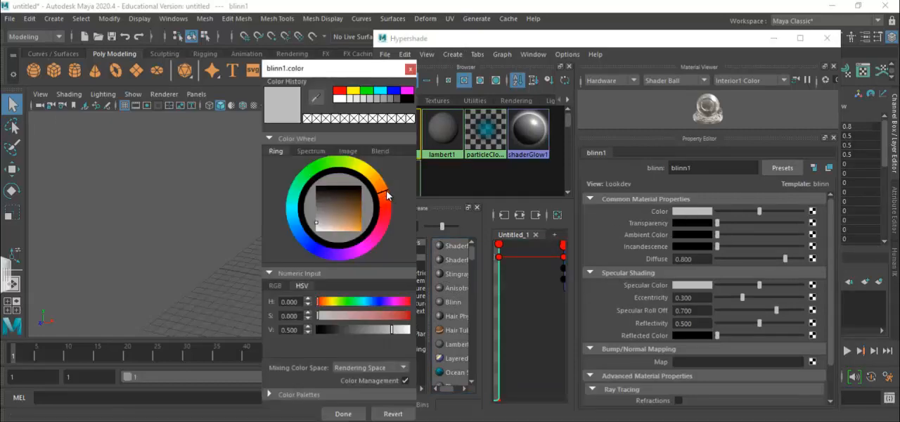
left_click_drag(353, 207, 360, 208)
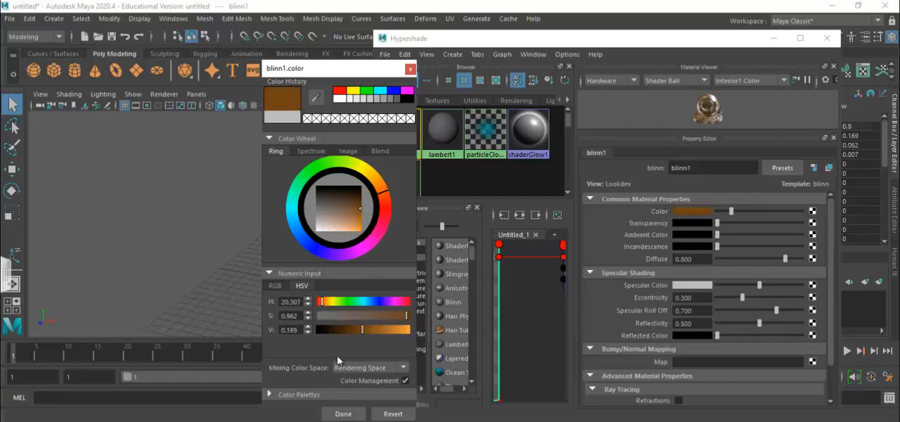
left_click(343, 414)
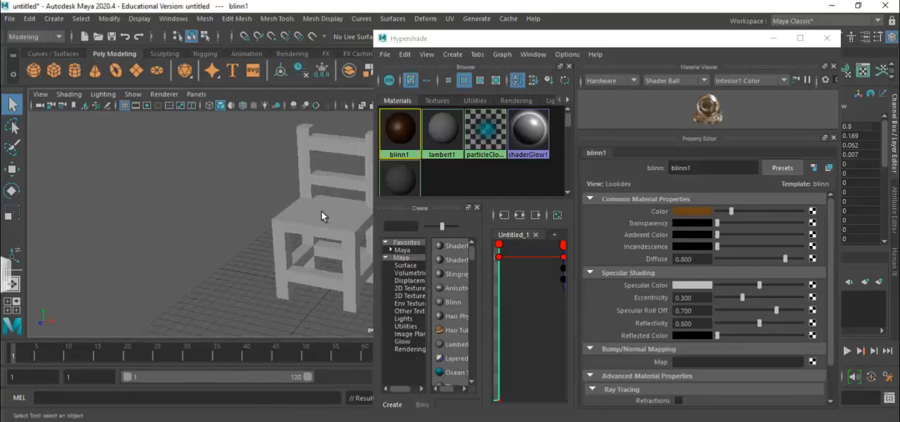
Assign the brown Blinn material to the whole chair and close Hypershade, leaving the chair deselected.
left_click(322, 211)
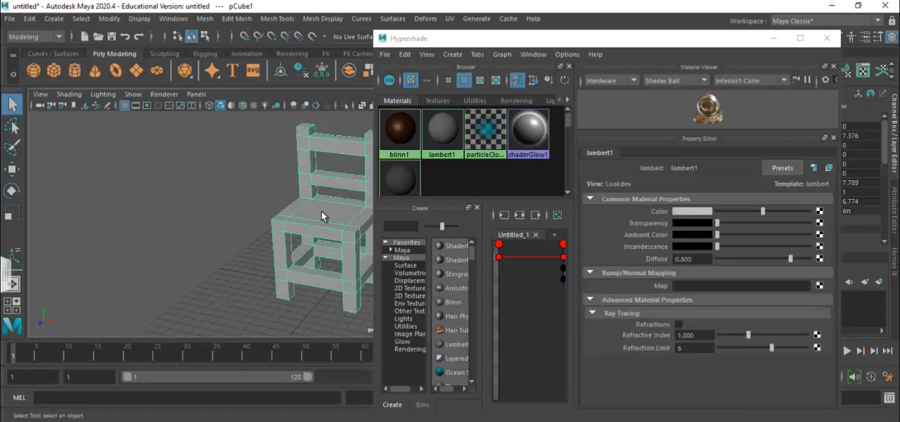
right_click(399, 138)
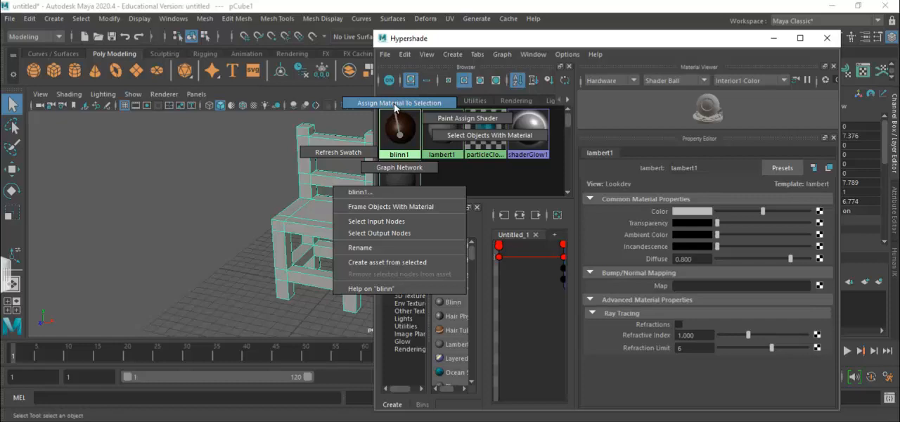
left_click(395, 105)
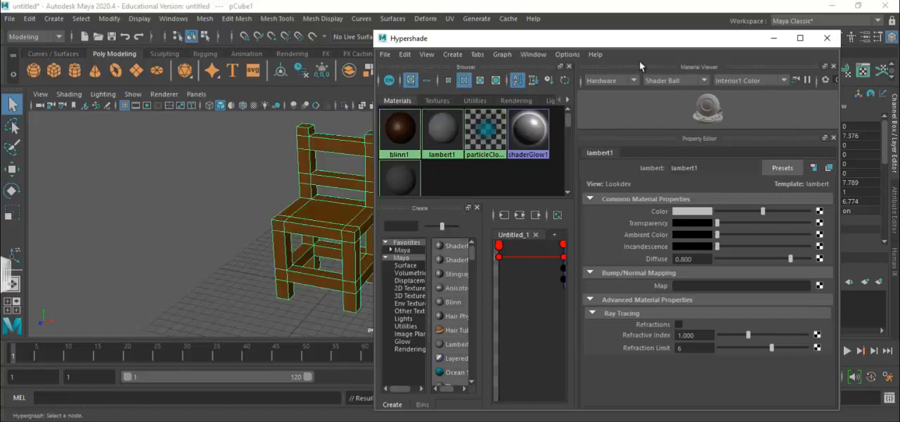
left_click(827, 38)
left_click(481, 196)
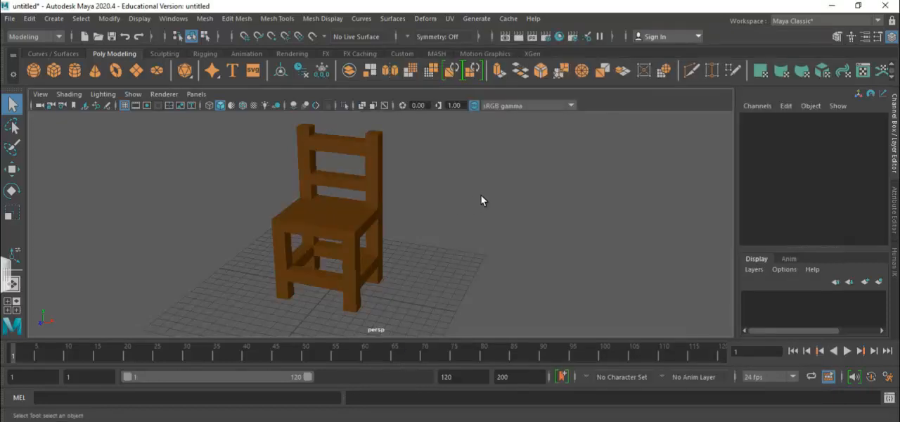